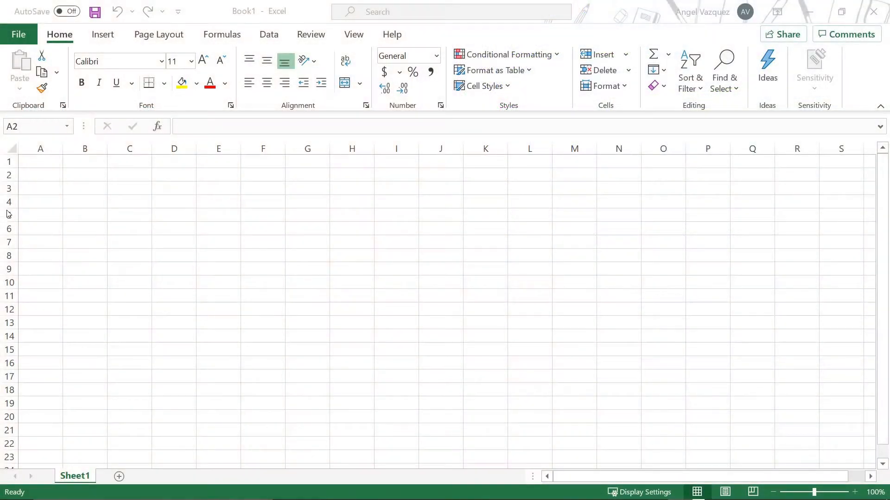
Step: Enter the list title, the owner's first name followed by "'s Grocery list", in cell B2
{"action": "left_click", "coordinate": [98, 176]}
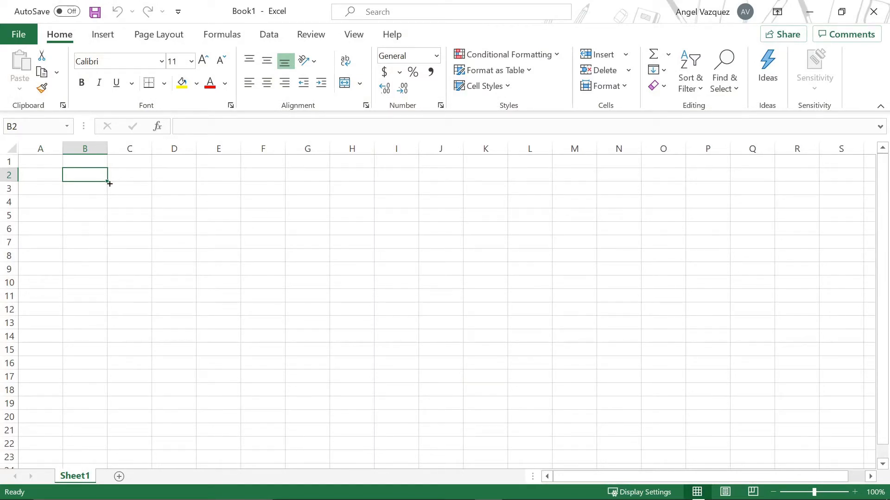
{"action": "left_click", "coordinate": [120, 186]}
{"action": "left_click", "coordinate": [92, 179]}
{"action": "type", "text": "G"}
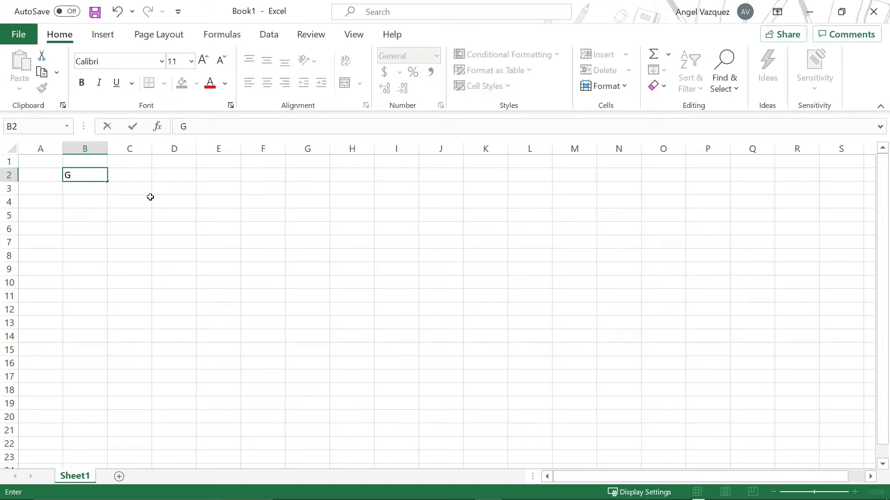
{"action": "key", "text": "BackSpace"}
{"action": "type", "text": "Angel"}
{"action": "type", "text": " G"}
{"action": "key", "text": "BackSpace"}
{"action": "key", "text": "BackSpace"}
{"action": "type", "text": "'s Grocery list"}
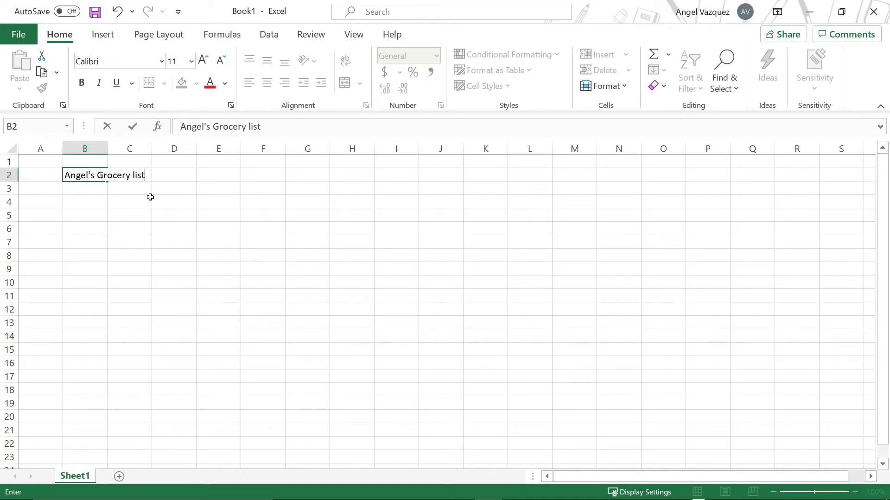
{"action": "key", "text": "Return"}
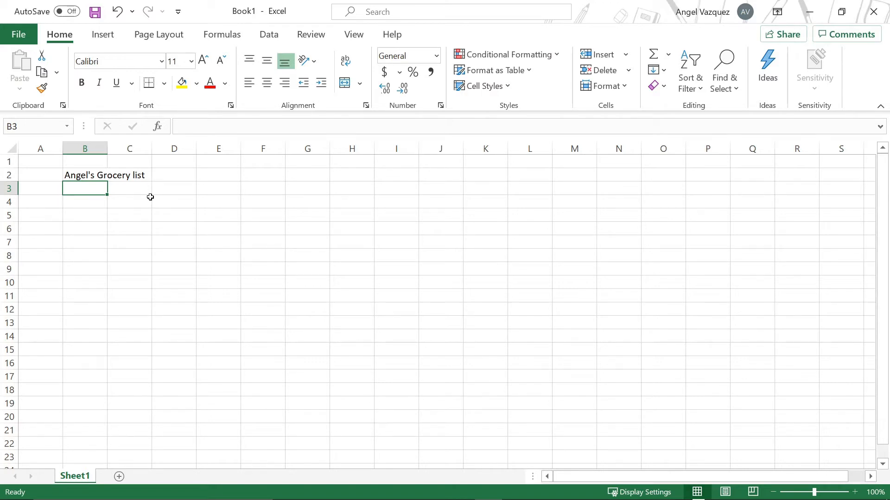
Step: Enter a # header in B3 and the numbers 1, 2 and 3 in the cells beneath it
{"action": "type", "text": "#"}
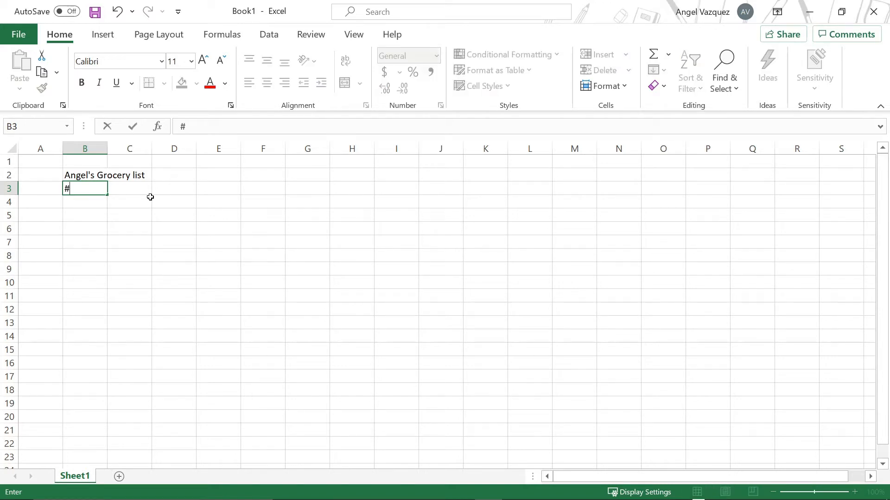
{"action": "key", "text": "Return"}
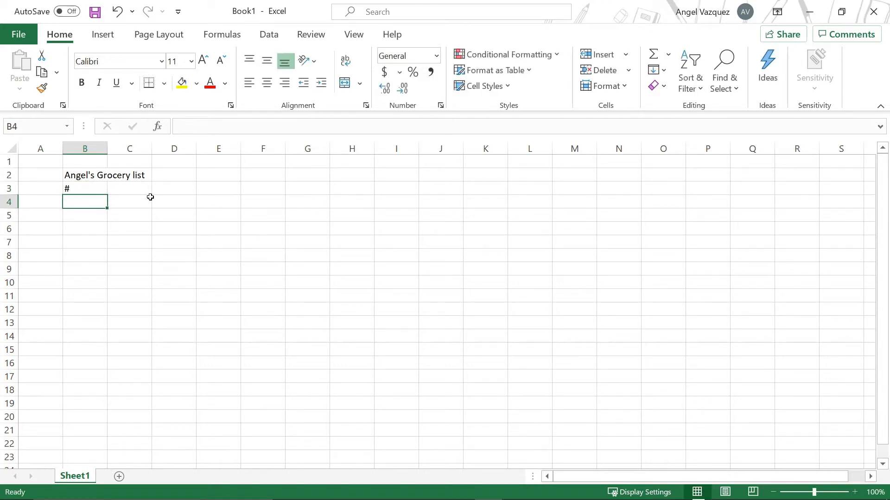
{"action": "type", "text": "1"}
{"action": "key", "text": "Return"}
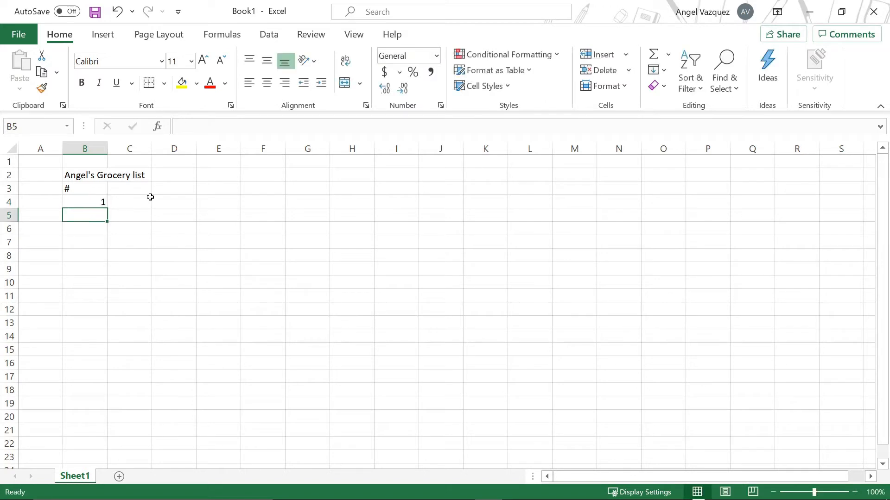
{"action": "type", "text": "2"}
{"action": "key", "text": "Return"}
{"action": "type", "text": "3"}
{"action": "key", "text": "Return"}
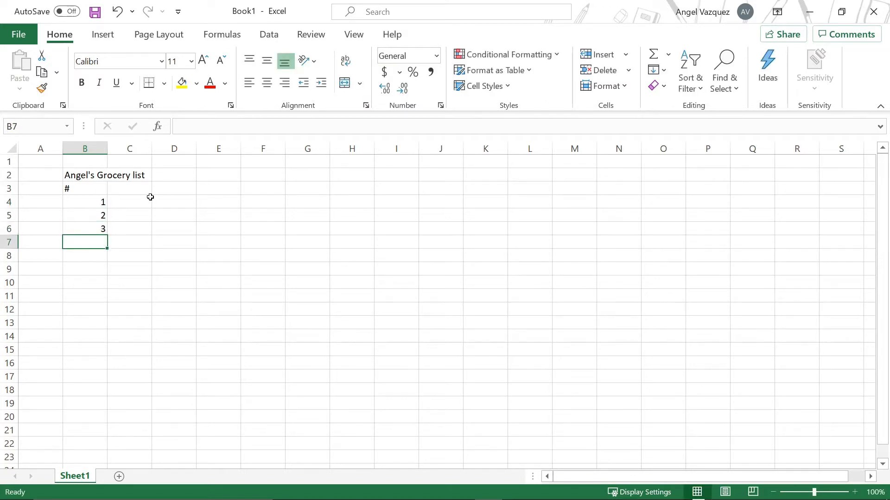
Step: Fill the numbering series down through B13 so it runs from 1 to 10
{"action": "left_click_drag", "start_coordinate": [86, 202], "coordinate": [86, 228]}
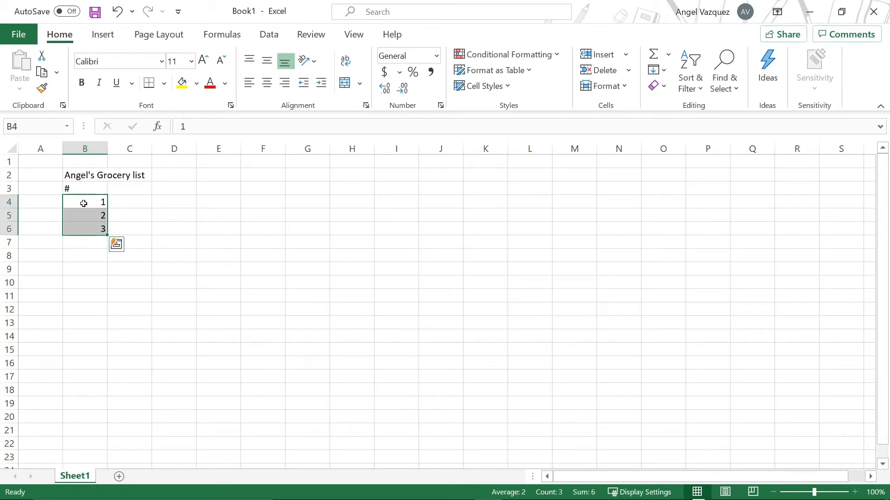
{"action": "left_click_drag", "start_coordinate": [107, 235], "coordinate": [107, 331]}
{"action": "left_click", "coordinate": [99, 229]}
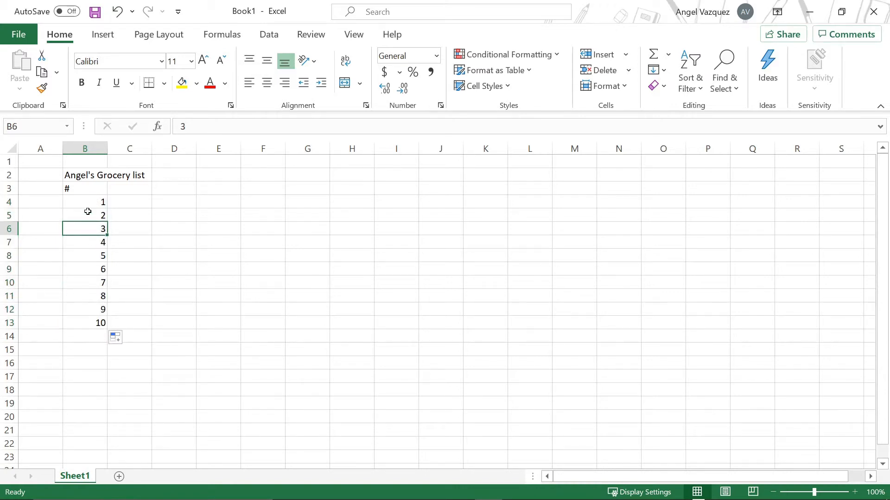
Step: Enter the header Item in C3 and widen column C
{"action": "left_click_drag", "start_coordinate": [86, 202], "coordinate": [85, 230]}
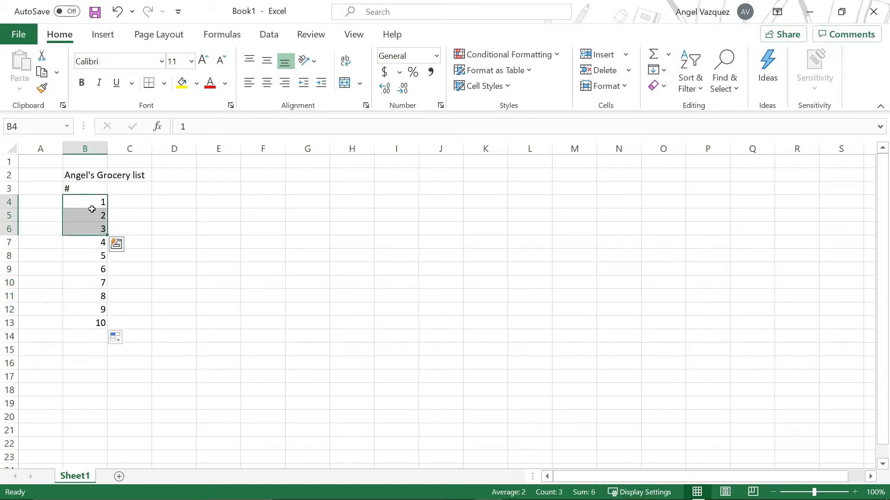
{"action": "left_click", "coordinate": [131, 200]}
{"action": "left_click", "coordinate": [121, 187]}
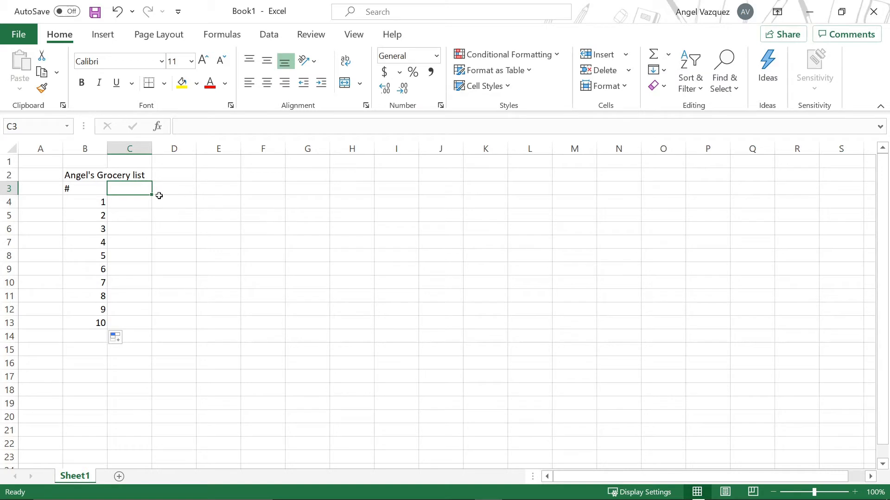
{"action": "left_click", "coordinate": [92, 187]}
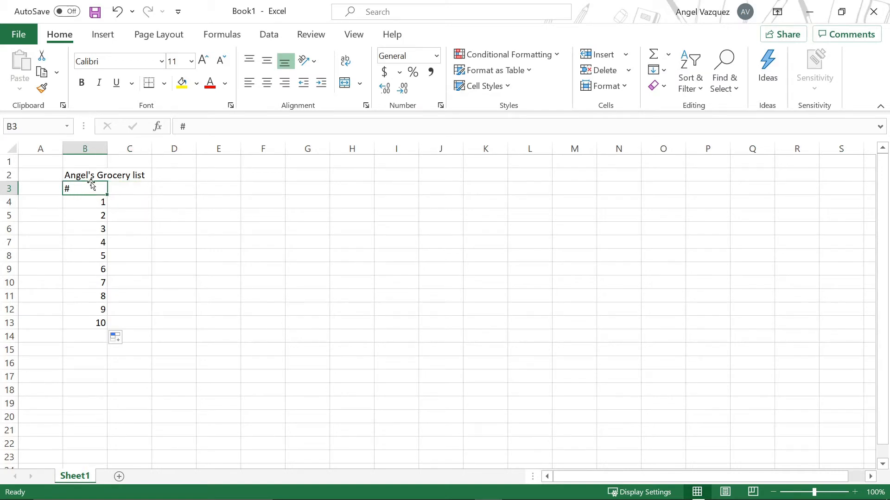
{"action": "left_click", "coordinate": [120, 189]}
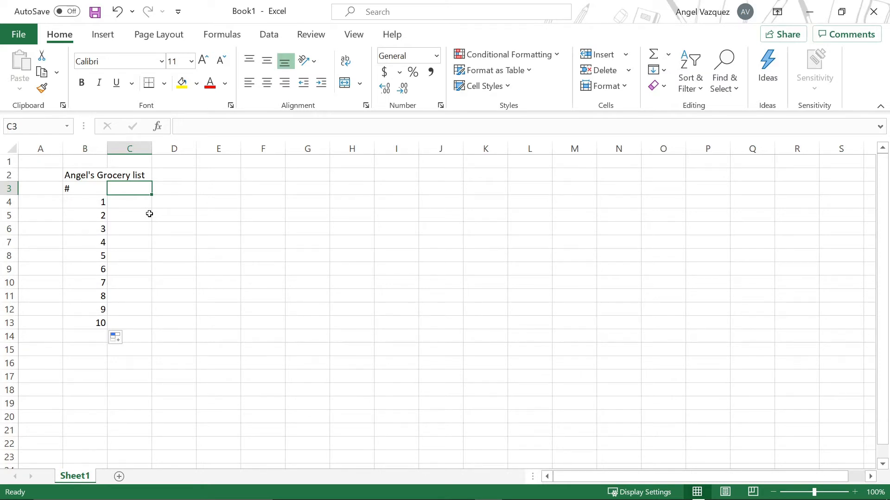
{"action": "type", "text": "Item"}
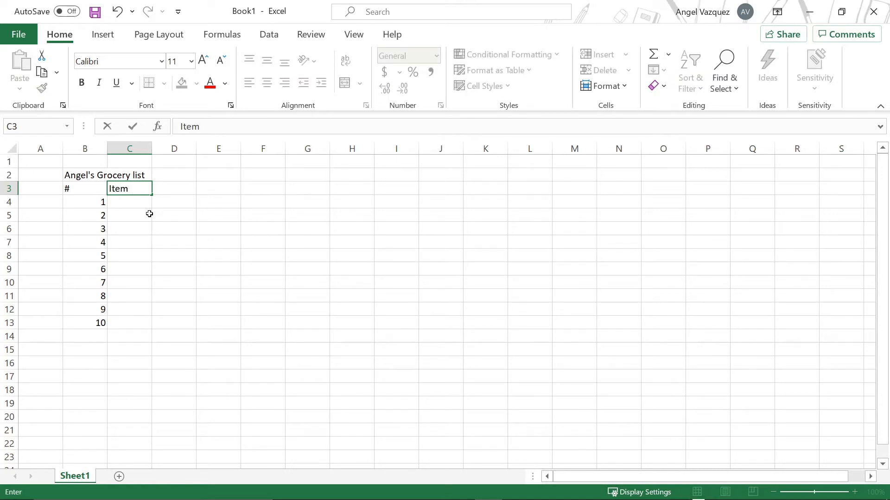
{"action": "key", "text": "Return"}
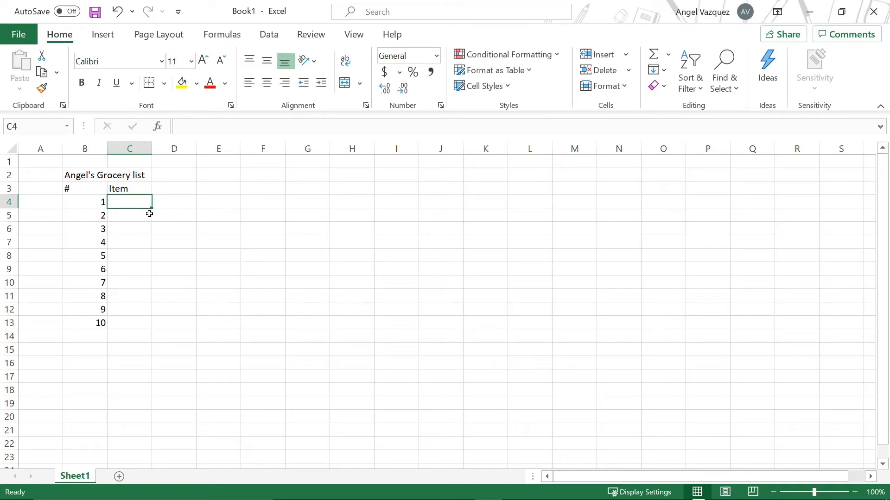
{"action": "left_click_drag", "start_coordinate": [152, 149], "coordinate": [182, 148]}
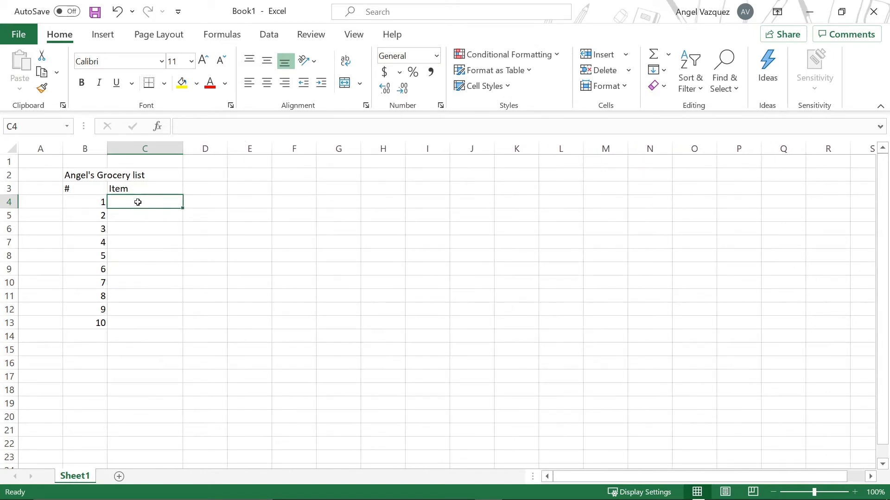
Step: Enter Cocoa Pebbles as the first item in C4
{"action": "type", "text": "C"}
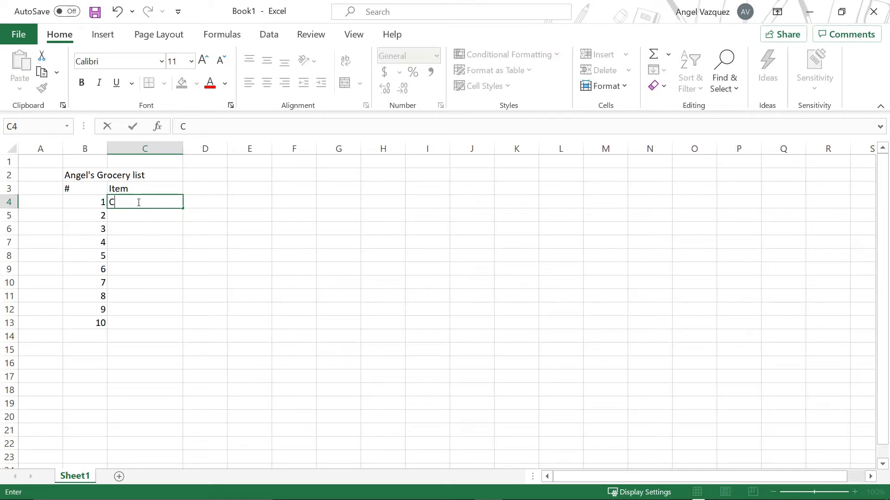
{"action": "type", "text": "ocoa Pebbles"}
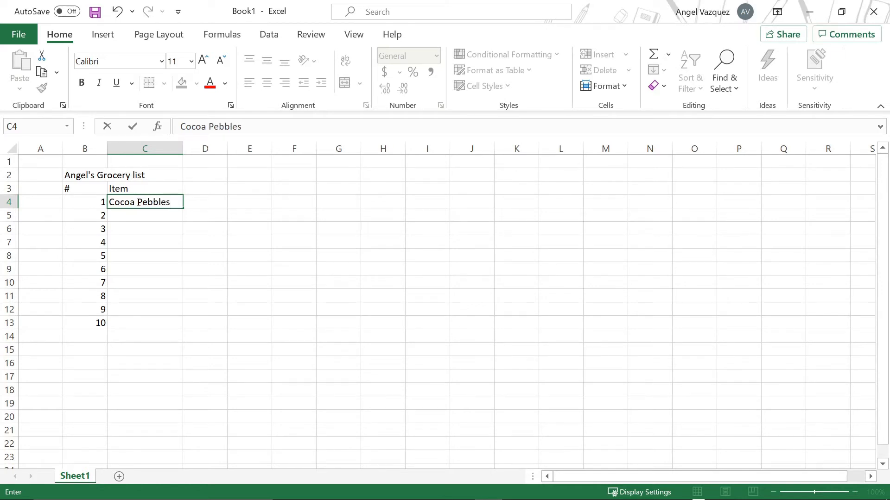
{"action": "key", "text": "Return"}
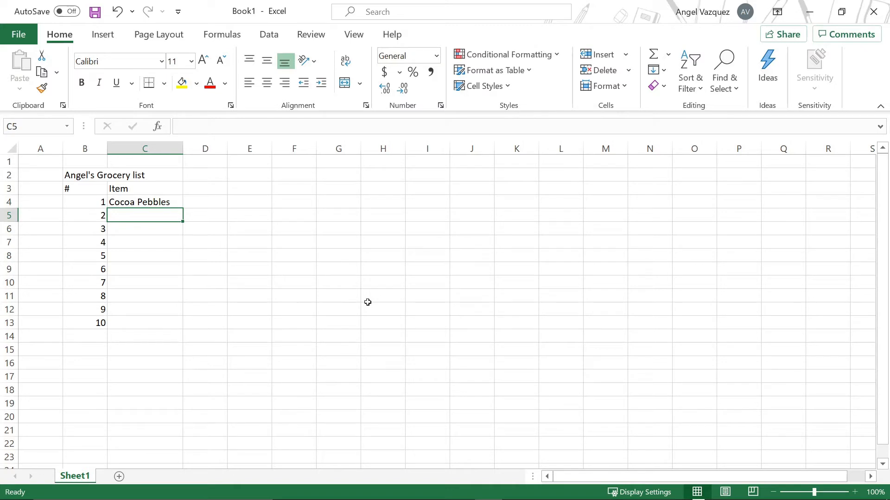
Step: Enter Gallon of Milk as the second item in C5
{"action": "type", "text": "Gallo"}
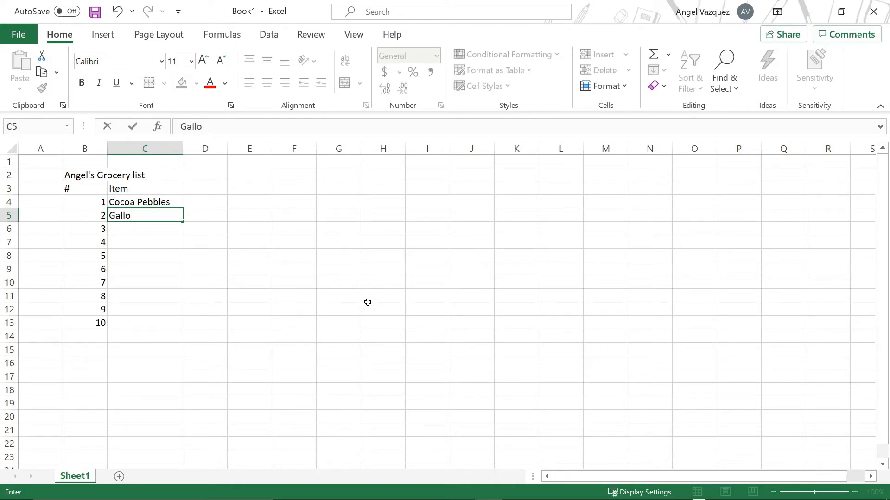
{"action": "type", "text": "n of Milk"}
{"action": "left_click", "coordinate": [367, 302]}
{"action": "left_click", "coordinate": [178, 218]}
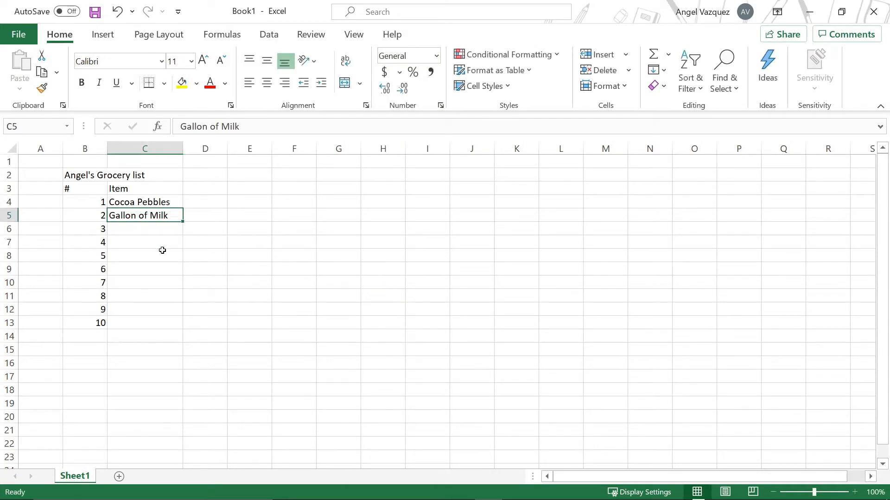
Step: Enter the header Price in D3
{"action": "left_click", "coordinate": [163, 252]}
{"action": "left_click", "coordinate": [214, 233]}
{"action": "left_click", "coordinate": [163, 230]}
{"action": "left_click", "coordinate": [204, 227]}
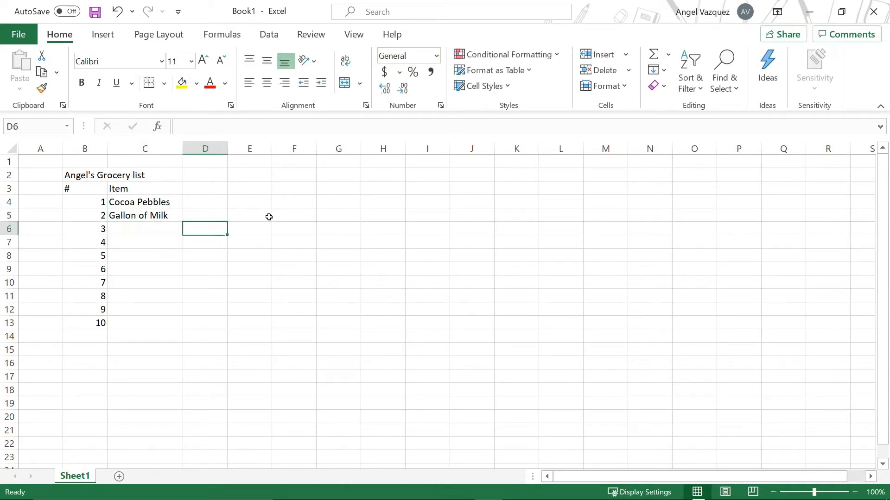
{"action": "left_click", "coordinate": [214, 213]}
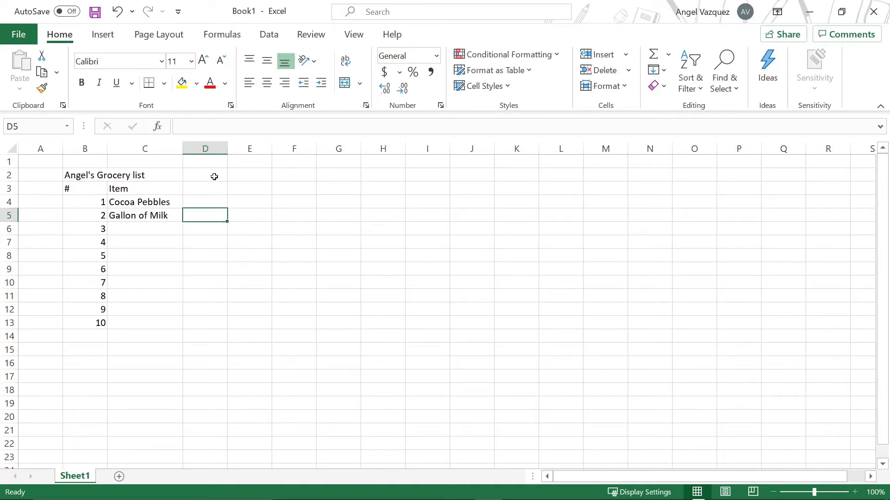
{"action": "left_click", "coordinate": [205, 188]}
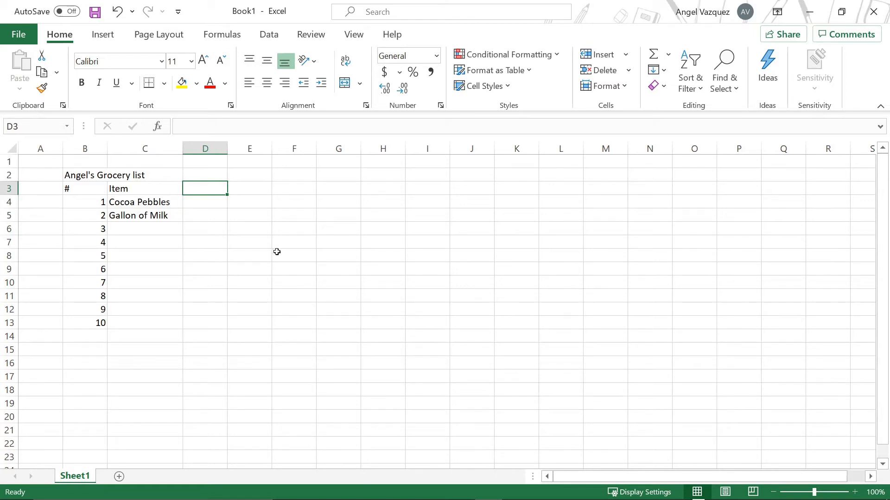
{"action": "type", "text": "Price"}
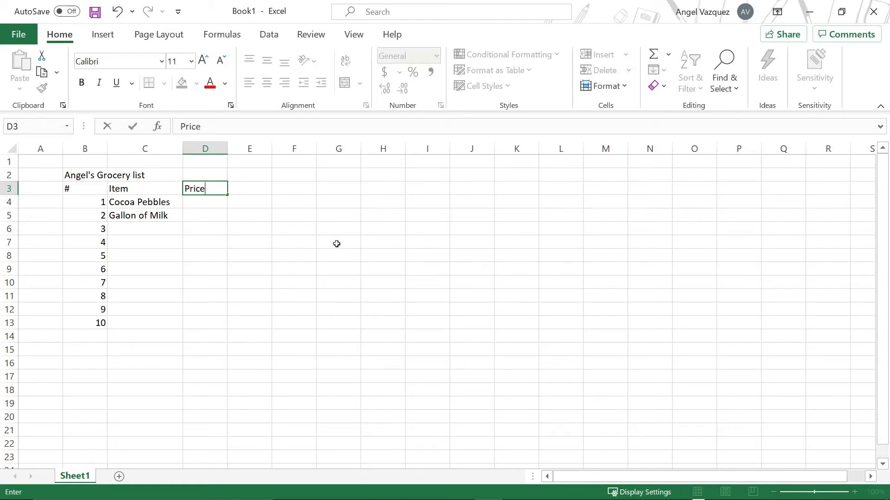
{"action": "key", "text": "Return"}
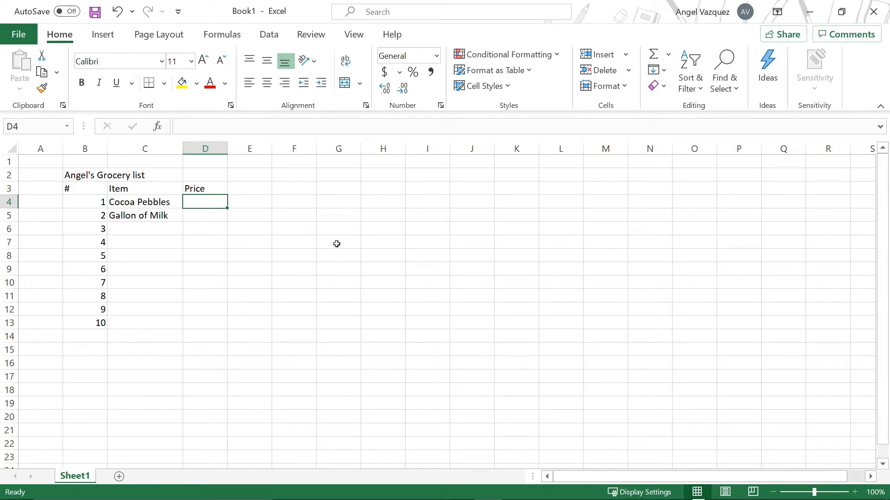
Step: Switch to the web browser and search Google for cocoa pebbles price
{"action": "left_click", "coordinate": [347, 493]}
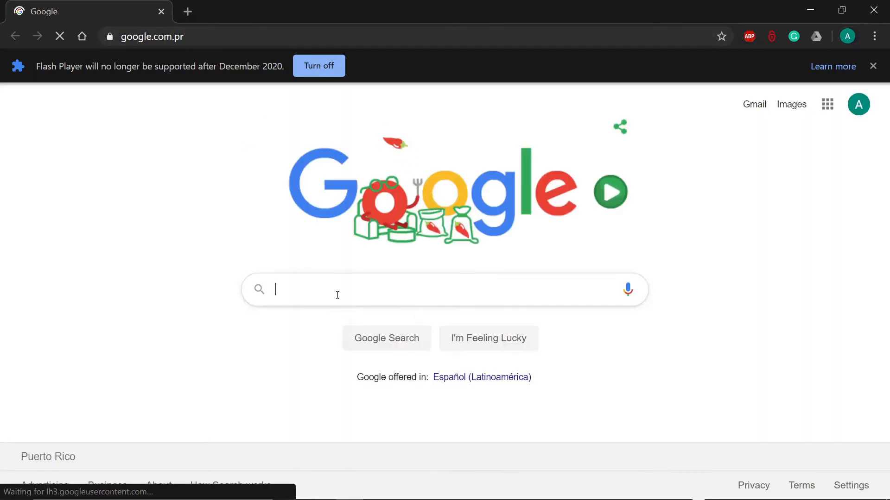
{"action": "left_click", "coordinate": [337, 295]}
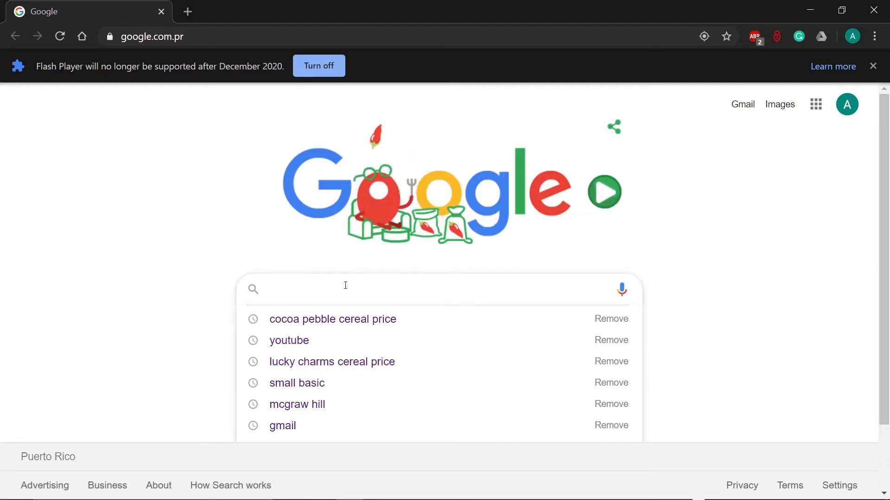
{"action": "type", "text": "co"}
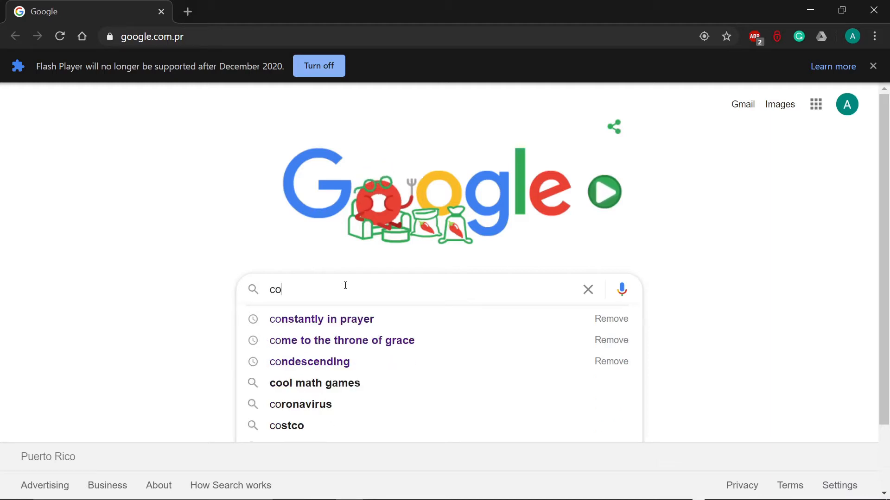
{"action": "type", "text": "c"}
{"action": "type", "text": "oa "}
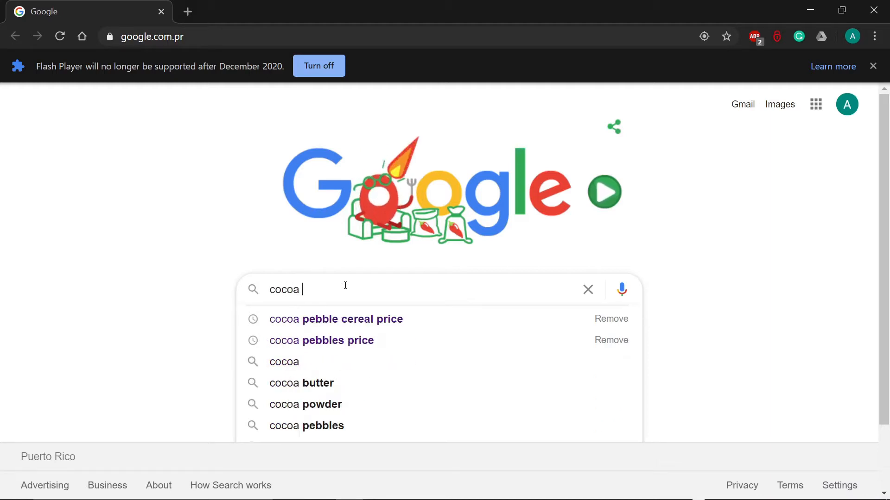
{"action": "type", "text": "pebbles price"}
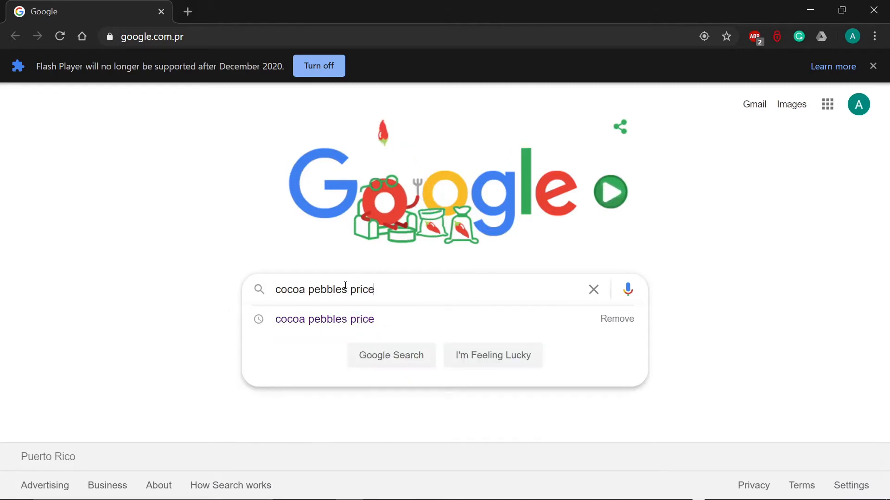
{"action": "key", "text": "Return"}
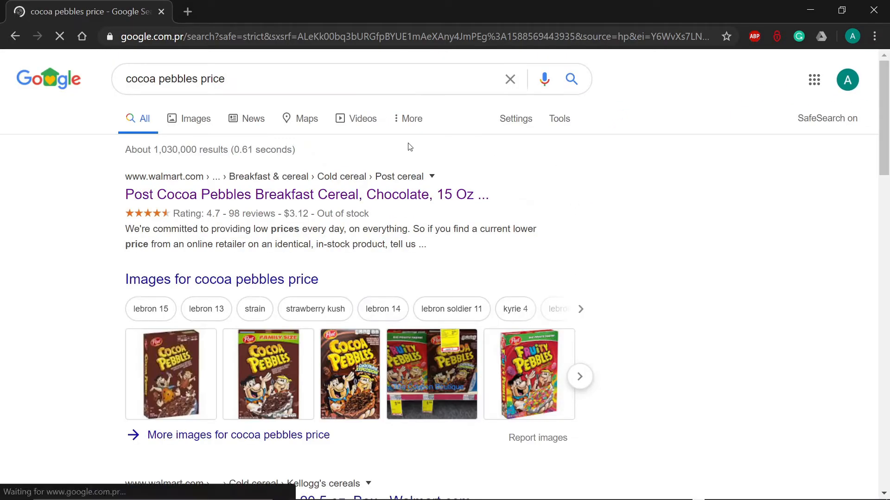
Step: Open the Walmart Post Cocoa Pebbles Breakfast Cereal result and find its listed price
{"action": "left_click", "coordinate": [177, 193]}
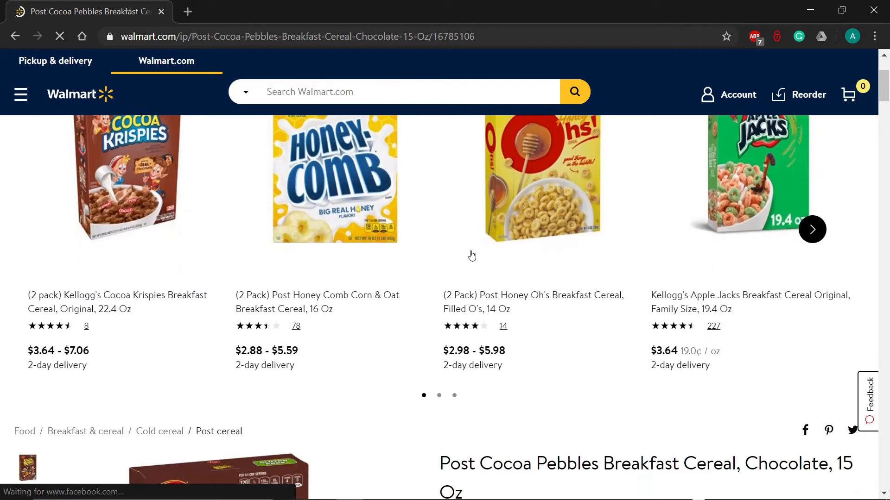
{"action": "scroll", "coordinate": [472, 237], "scroll_direction": "down", "scroll_amount": 6}
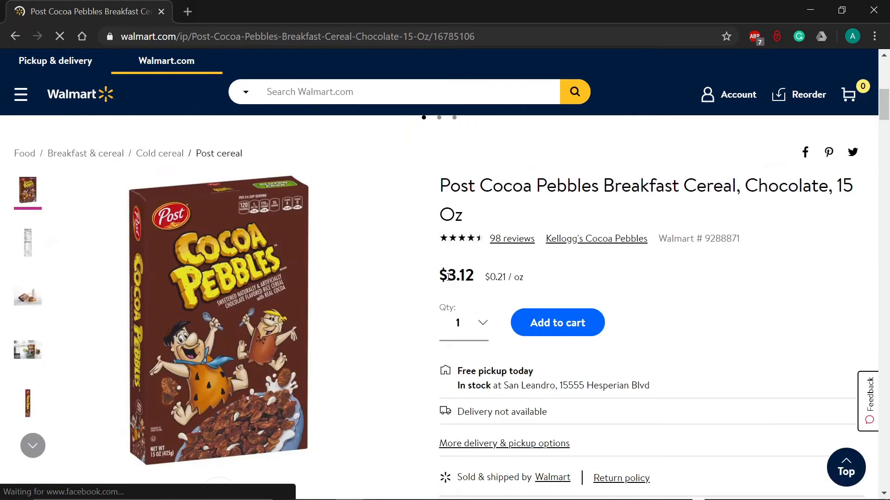
Step: Highlight the listed price on the Walmart product page and return to the spreadsheet
{"action": "left_click_drag", "start_coordinate": [440, 277], "coordinate": [474, 276]}
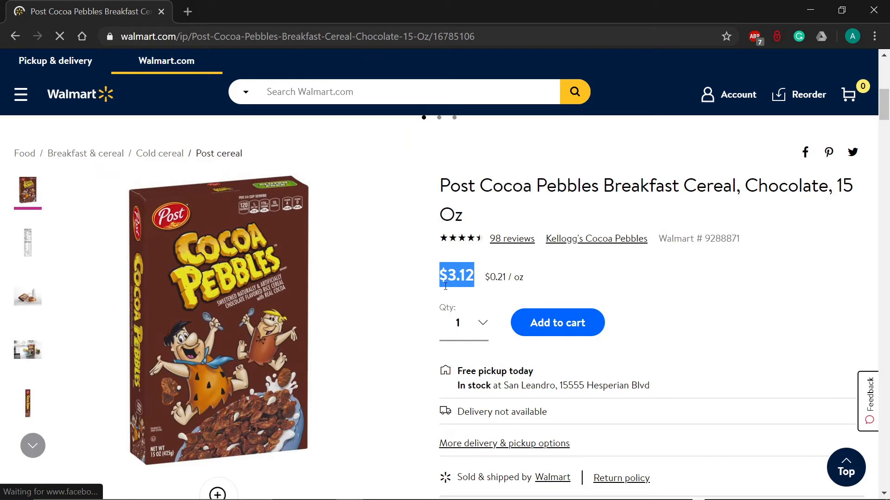
{"action": "left_click", "coordinate": [424, 281]}
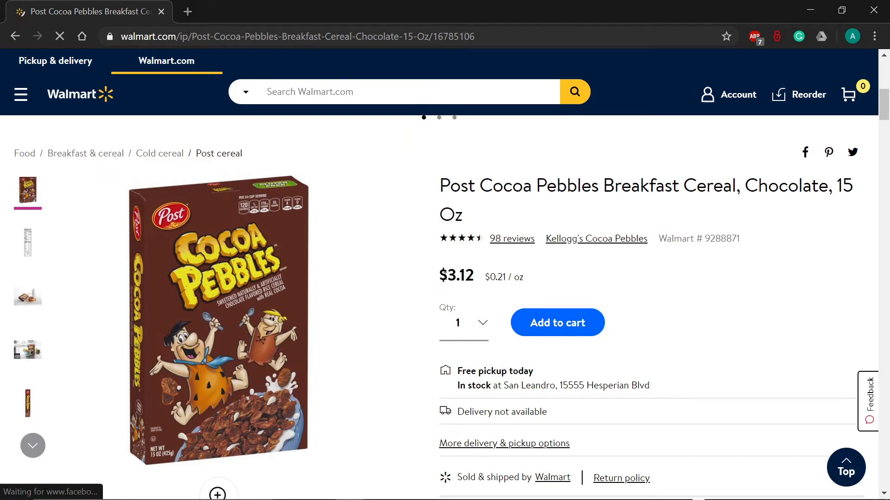
{"action": "left_click_drag", "start_coordinate": [446, 277], "coordinate": [474, 277]}
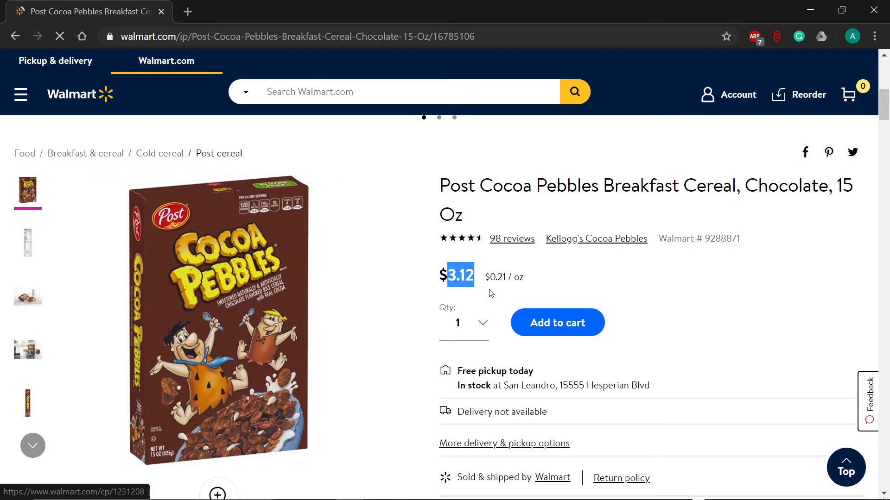
{"action": "left_click", "coordinate": [434, 288]}
{"action": "left_click_drag", "start_coordinate": [439, 278], "coordinate": [535, 320]}
{"action": "key", "text": "alt+Tab"}
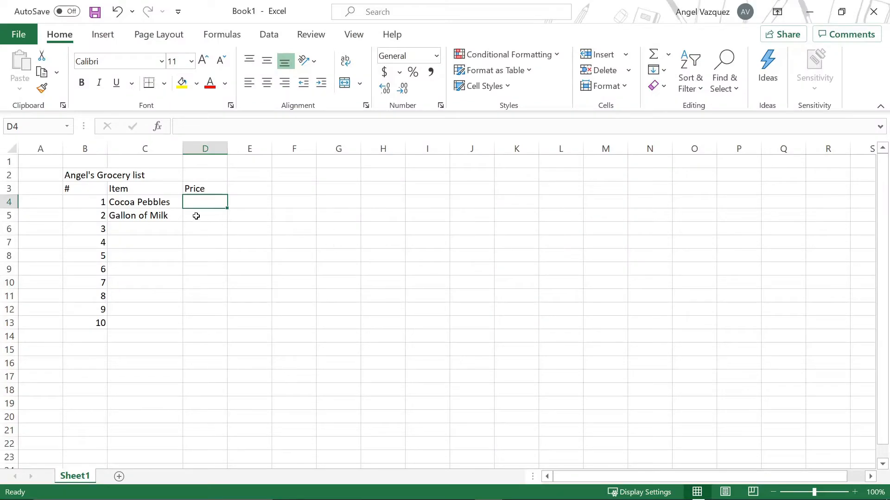
Step: Enter 3.12 as the Cocoa Pebbles price in D4
{"action": "left_click", "coordinate": [139, 202]}
{"action": "left_click", "coordinate": [206, 190]}
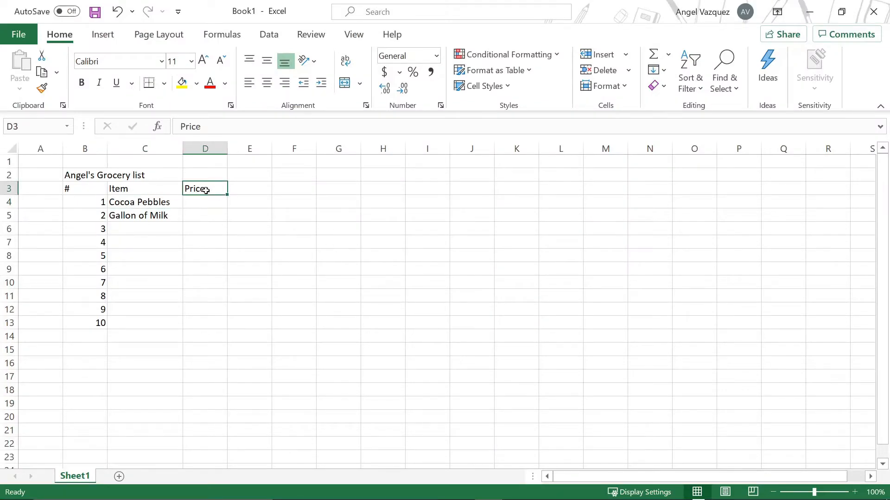
{"action": "left_click_drag", "start_coordinate": [208, 185], "coordinate": [204, 244]}
{"action": "left_click", "coordinate": [204, 204]}
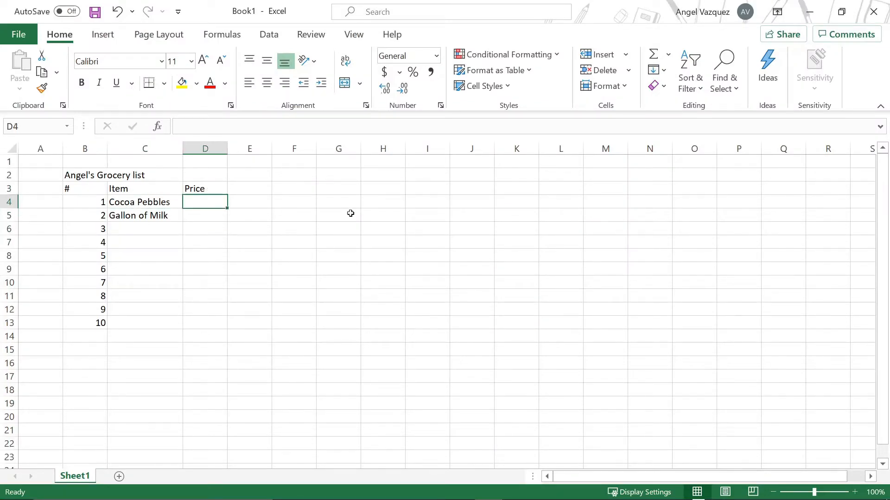
{"action": "type", "text": "3"}
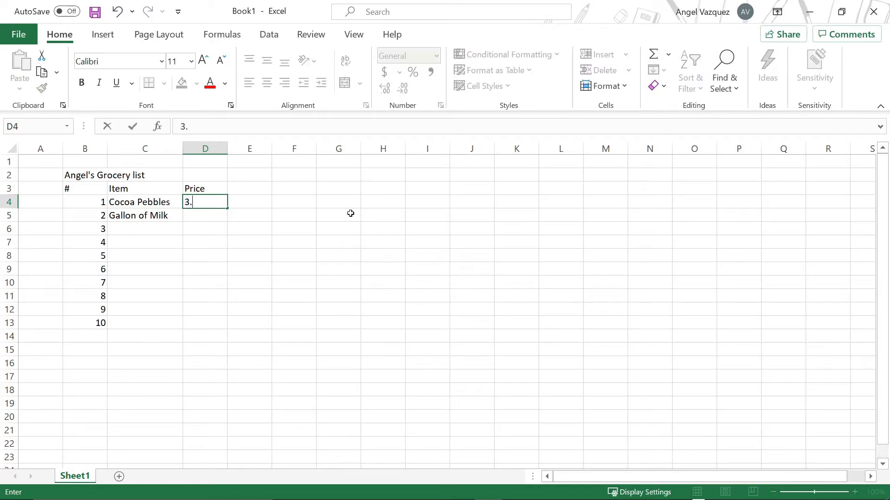
{"action": "type", "text": ".12"}
{"action": "key", "text": "Up"}
{"action": "key", "text": "Down"}
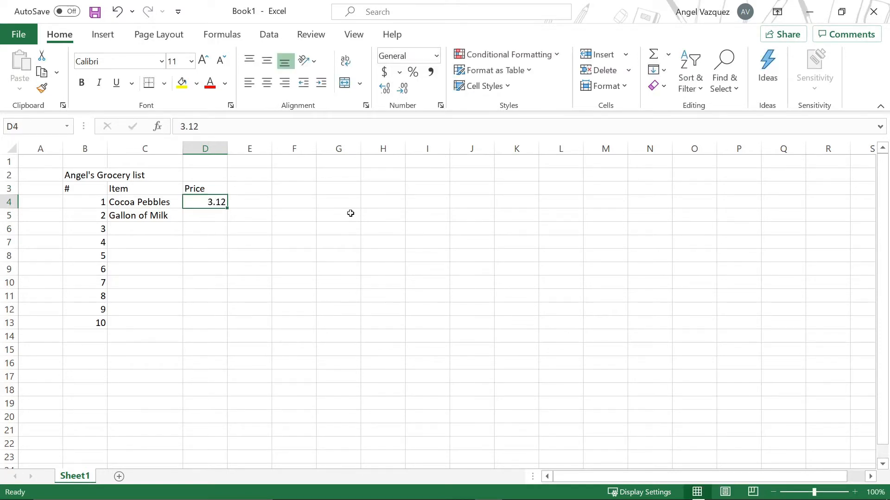
Step: Apply the Accounting number format in US dollars to the Cocoa Pebbles price in D4
{"action": "left_click", "coordinate": [295, 292]}
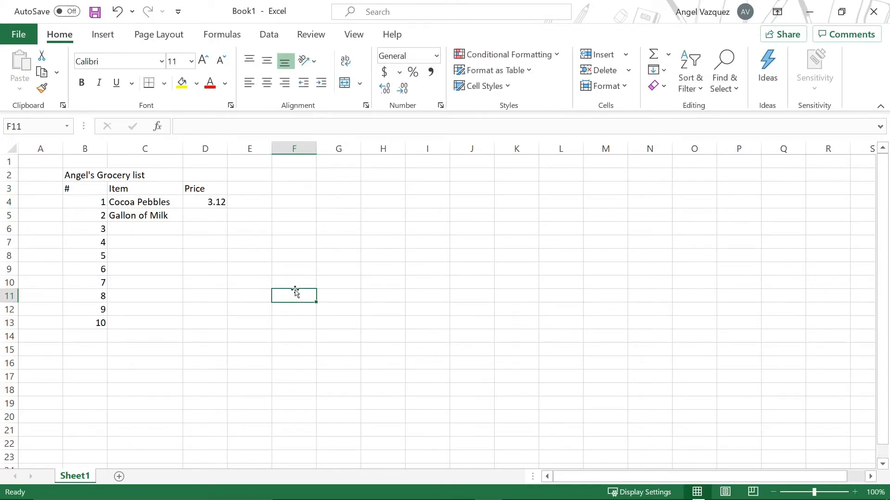
{"action": "left_click", "coordinate": [217, 208]}
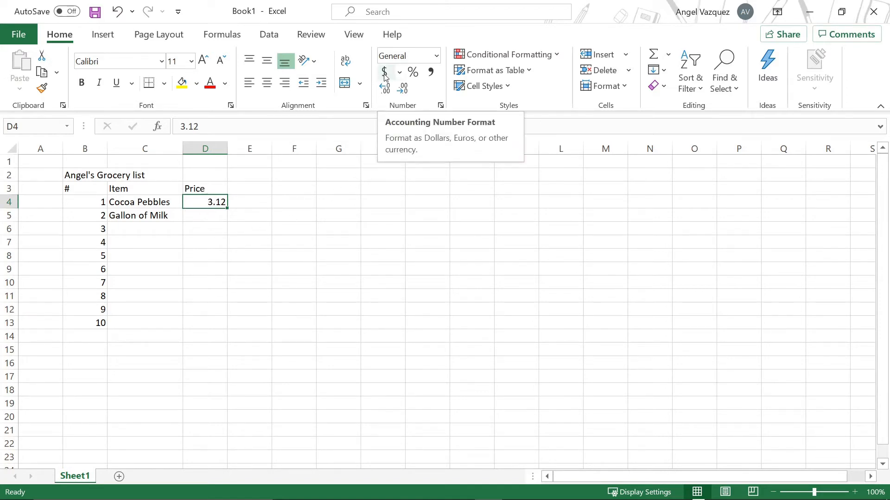
{"action": "left_click", "coordinate": [399, 73]}
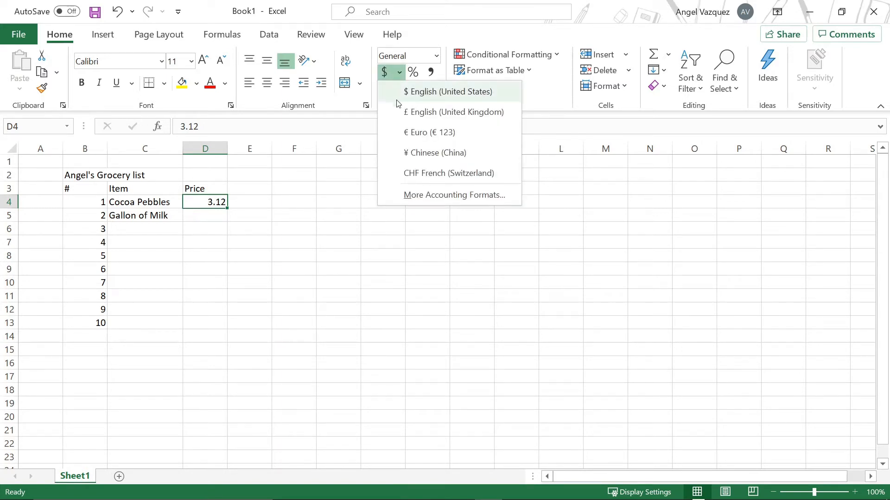
{"action": "left_click", "coordinate": [457, 96]}
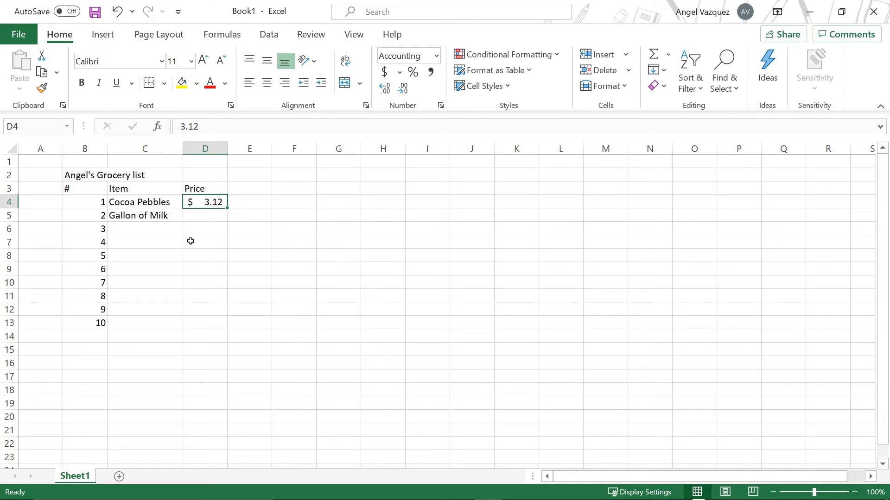
Step: Browse the Econo supermarket weekly shopper flyer for grocery prices, then return to the spreadsheet
{"action": "left_click_drag", "start_coordinate": [206, 246], "coordinate": [207, 258]}
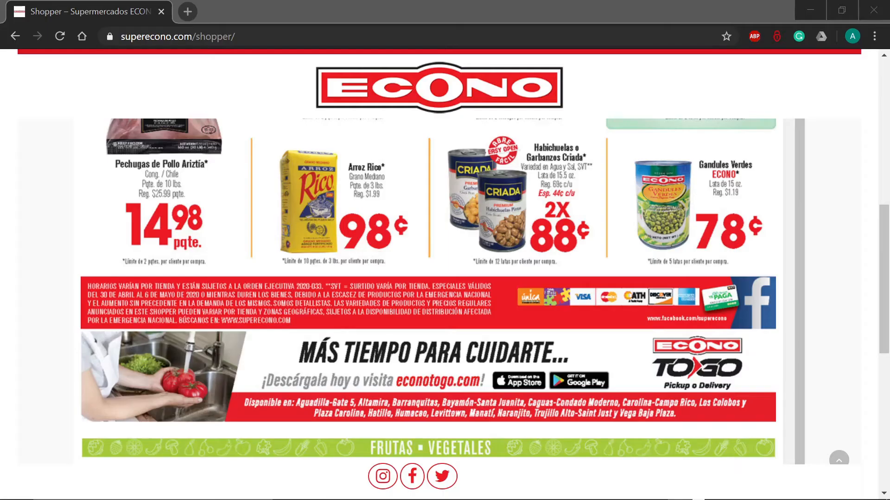
{"action": "scroll", "coordinate": [402, 194], "scroll_direction": "down", "scroll_amount": 5}
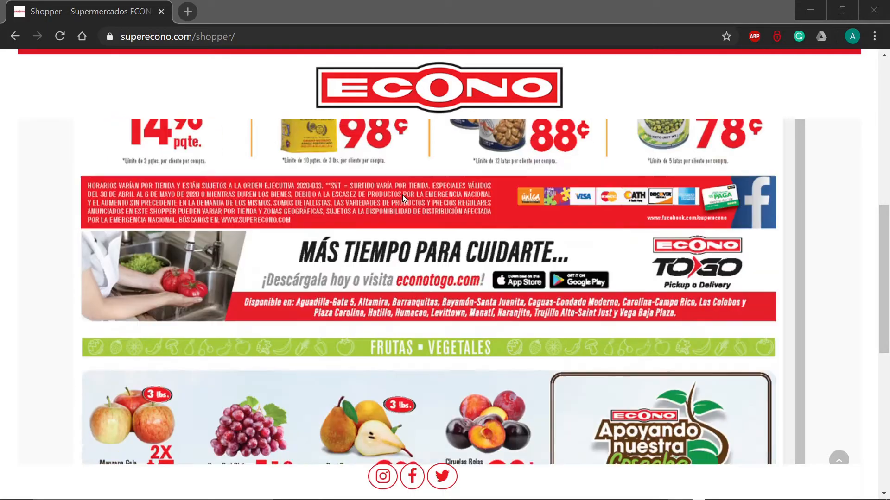
{"action": "scroll", "coordinate": [402, 195], "scroll_direction": "down", "scroll_amount": 3}
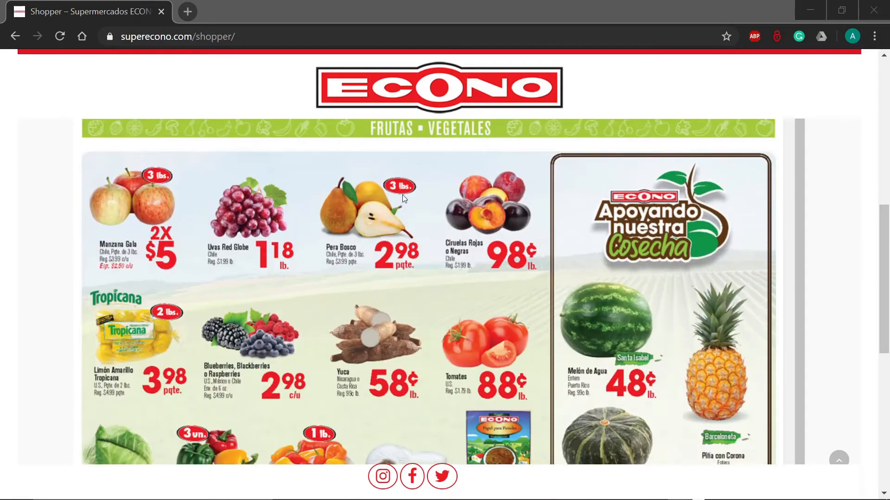
{"action": "scroll", "coordinate": [402, 195], "scroll_direction": "up", "scroll_amount": 1}
{"action": "scroll", "coordinate": [406, 189], "scroll_direction": "down", "scroll_amount": 12}
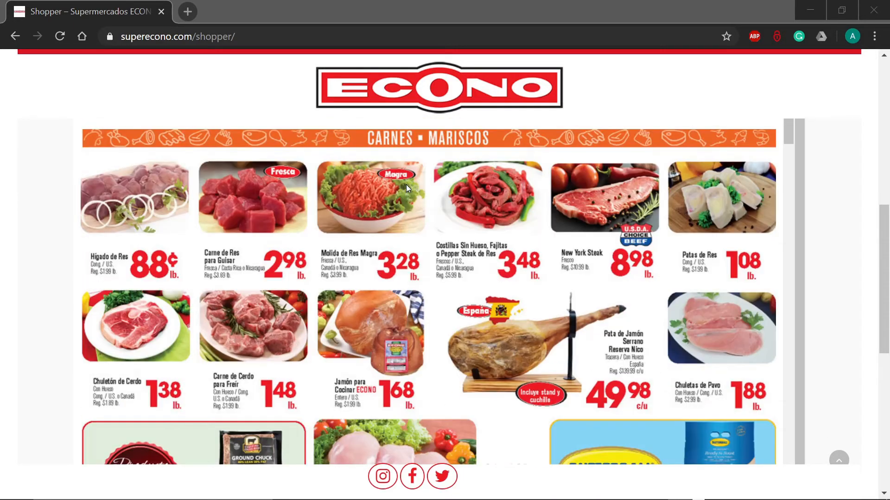
{"action": "scroll", "coordinate": [533, 199], "scroll_direction": "down", "scroll_amount": 3}
{"action": "scroll", "coordinate": [534, 202], "scroll_direction": "down", "scroll_amount": 6}
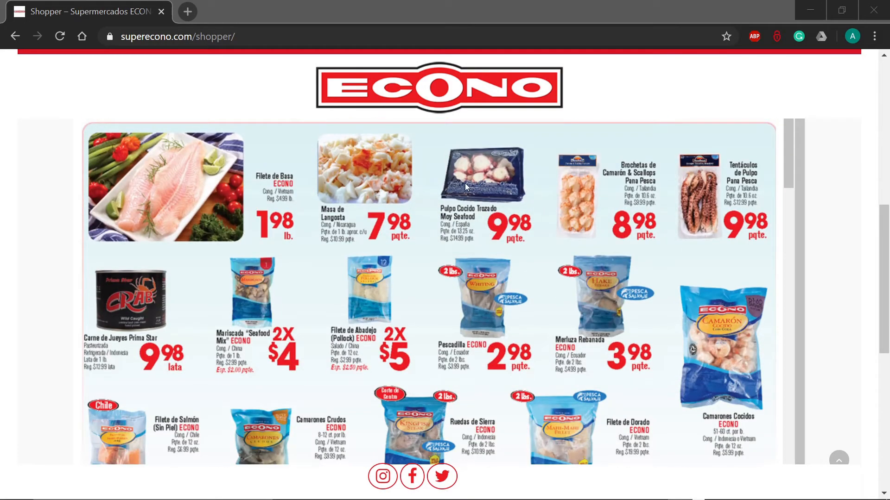
{"action": "scroll", "coordinate": [465, 183], "scroll_direction": "down", "scroll_amount": 2}
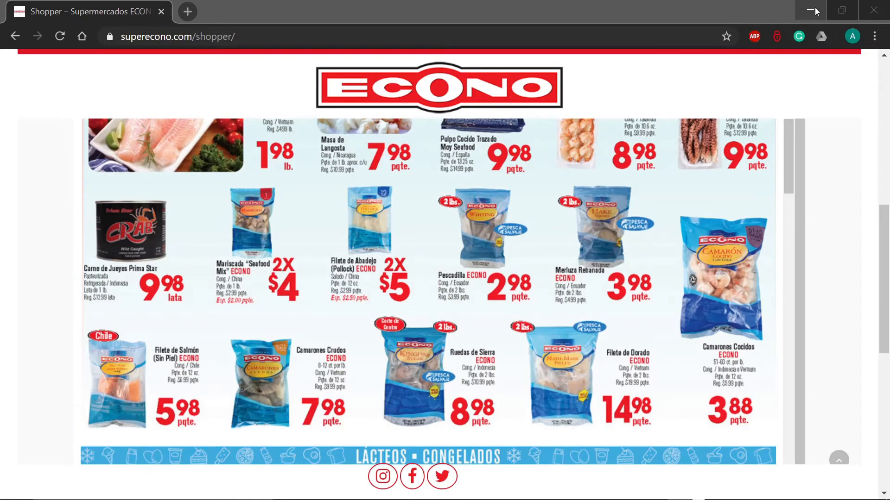
{"action": "left_click", "coordinate": [816, 11]}
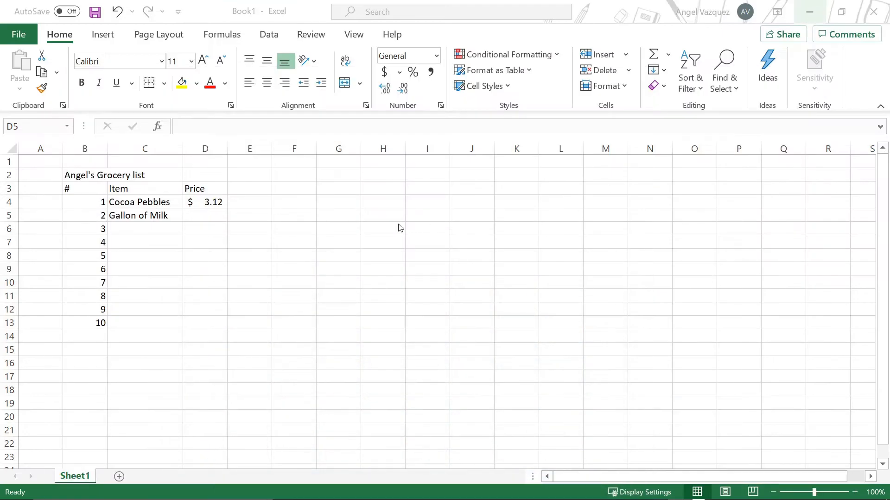
Step: Enter 6.50 as the Gallon of Milk price in D5
{"action": "left_click", "coordinate": [208, 216]}
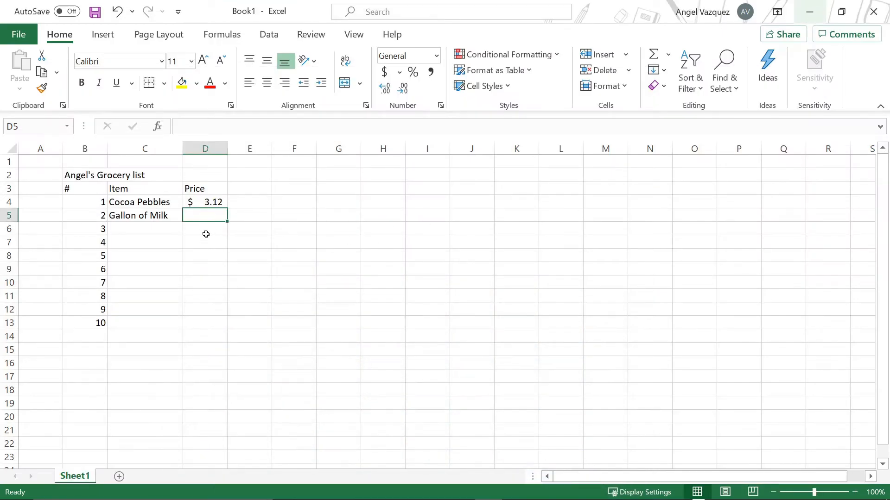
{"action": "left_click", "coordinate": [206, 234]}
{"action": "left_click", "coordinate": [200, 213]}
{"action": "type", "text": "6.50"}
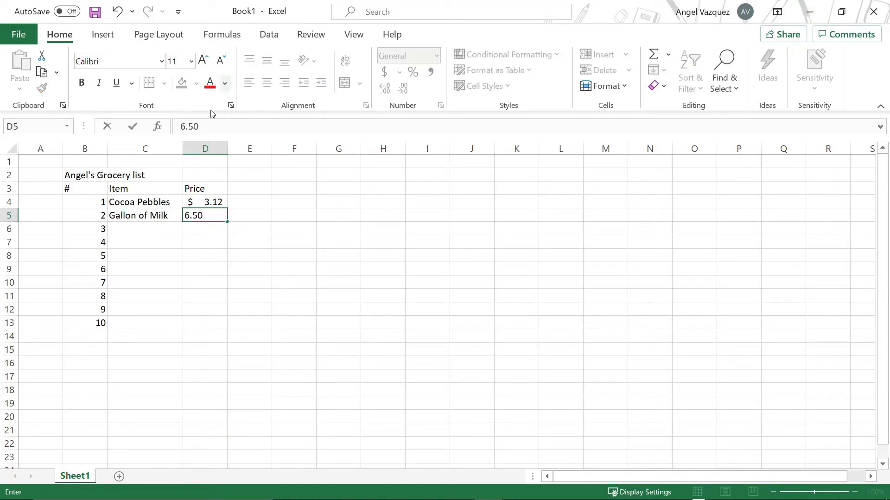
{"action": "left_click", "coordinate": [234, 265]}
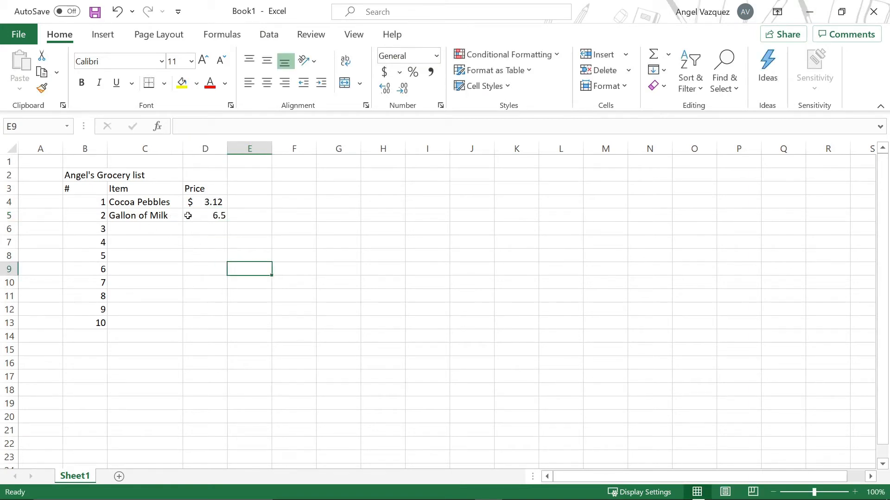
Step: Apply the Accounting number format in US dollars to the Gallon of Milk price in D5
{"action": "left_click", "coordinate": [205, 216]}
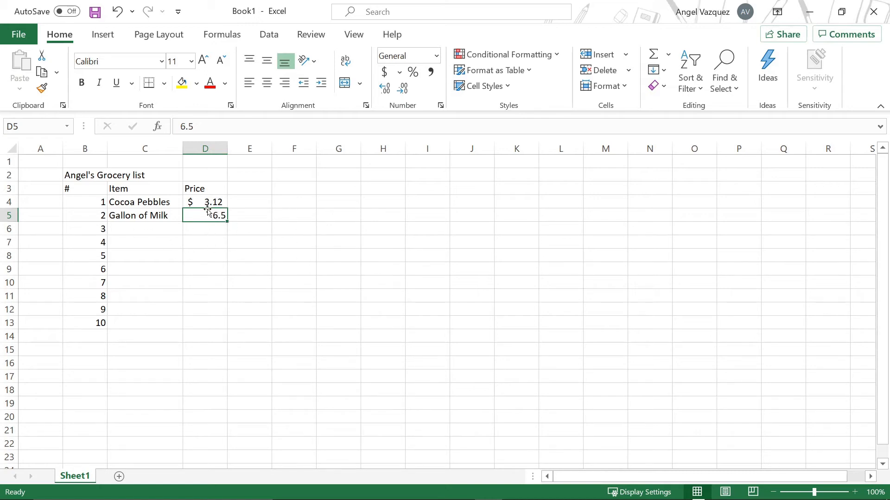
{"action": "left_click", "coordinate": [399, 73]}
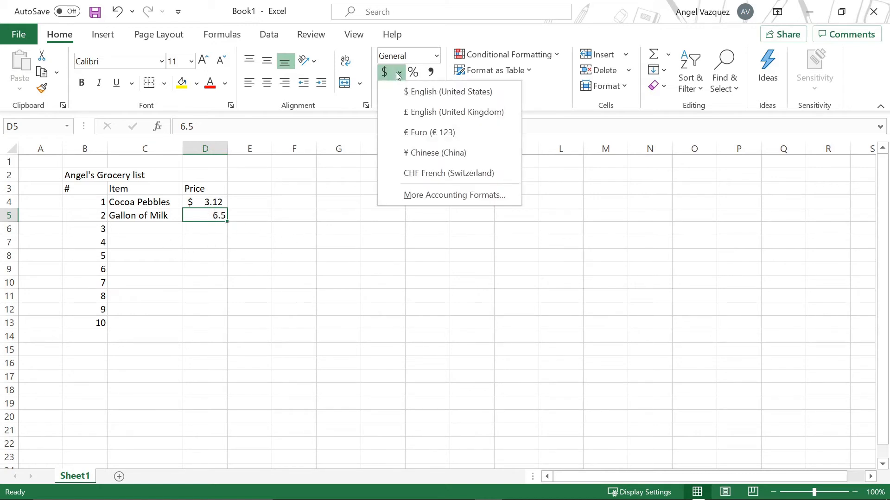
{"action": "left_click", "coordinate": [415, 92]}
{"action": "left_click", "coordinate": [230, 232]}
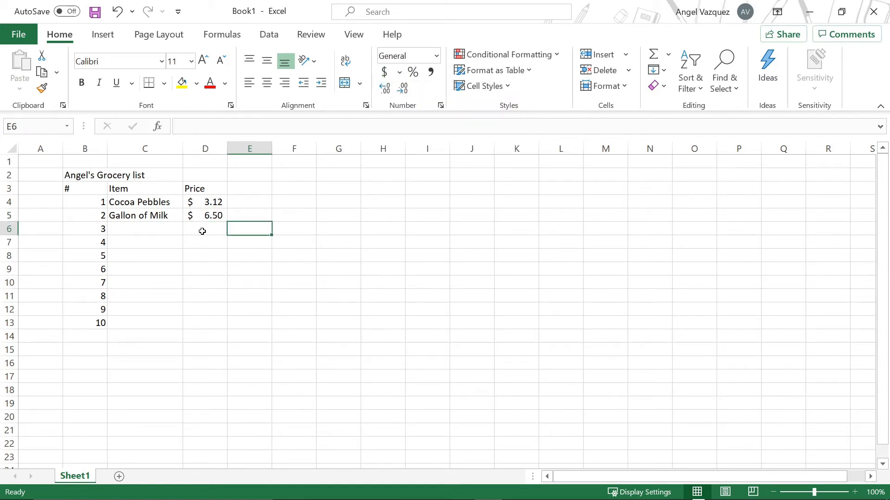
{"action": "left_click", "coordinate": [207, 215]}
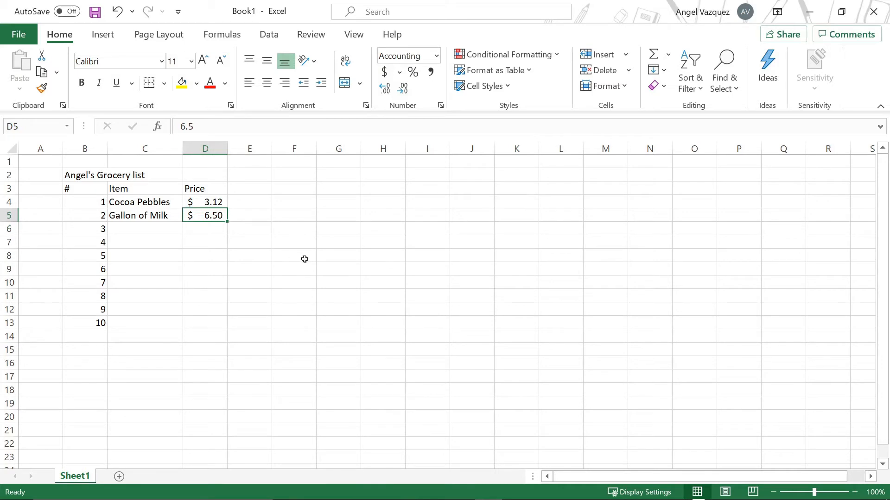
{"action": "left_click", "coordinate": [245, 235]}
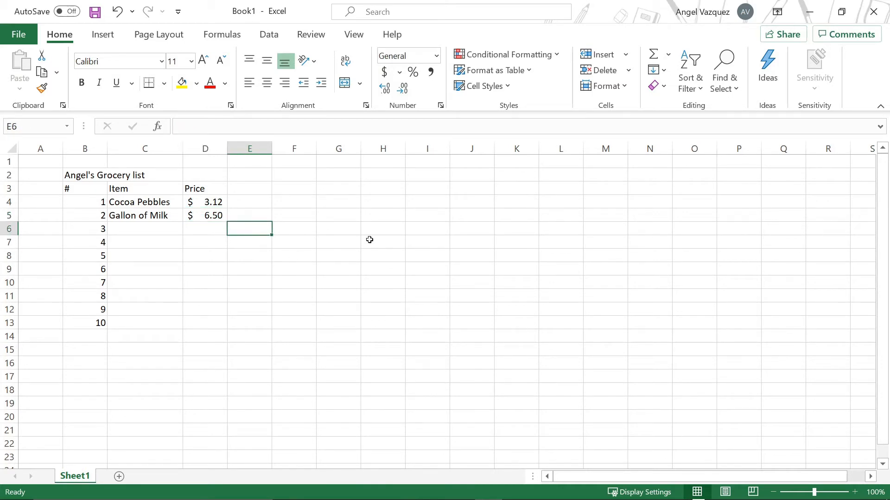
Step: Enter the header Amount in E3
{"action": "left_click", "coordinate": [256, 190]}
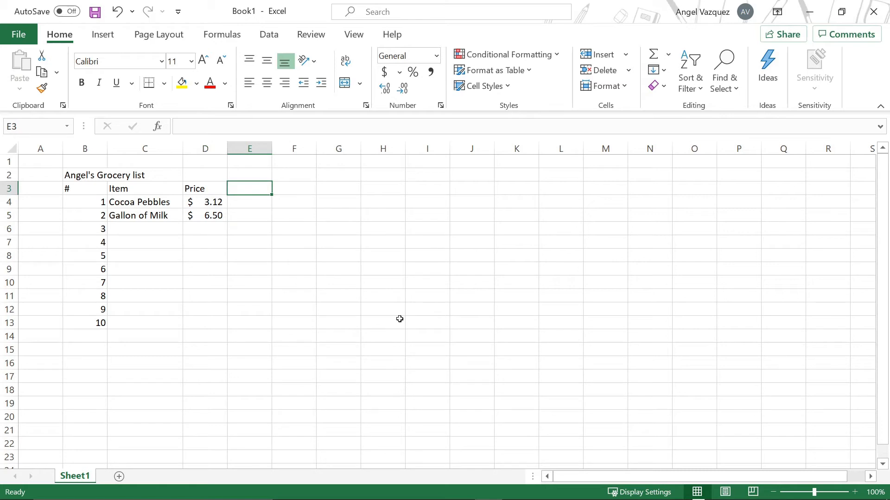
{"action": "type", "text": "Amount"}
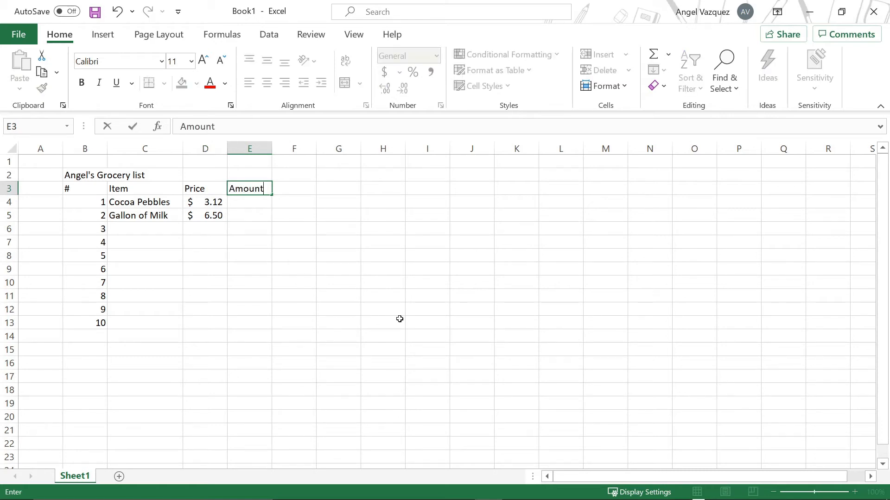
{"action": "key", "text": "Return"}
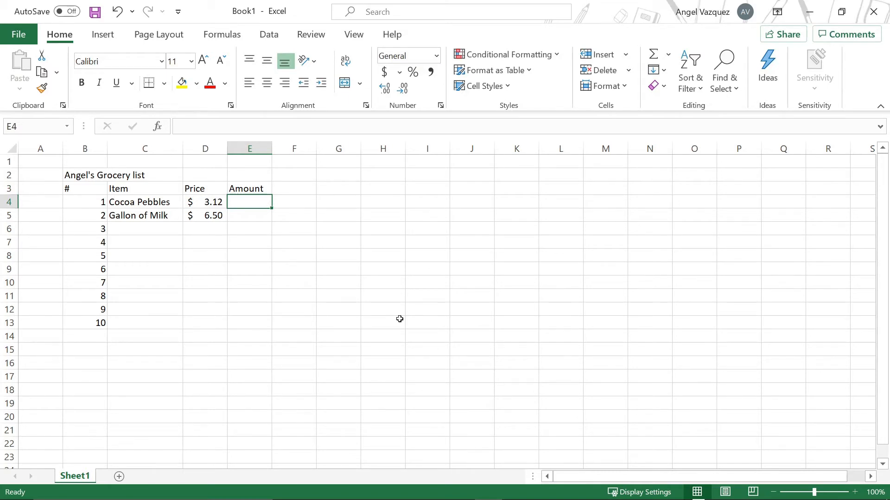
Step: Enter amounts of 2 for Cocoa Pebbles and 1 for Gallon of Milk in E4 and E5
{"action": "type", "text": "2"}
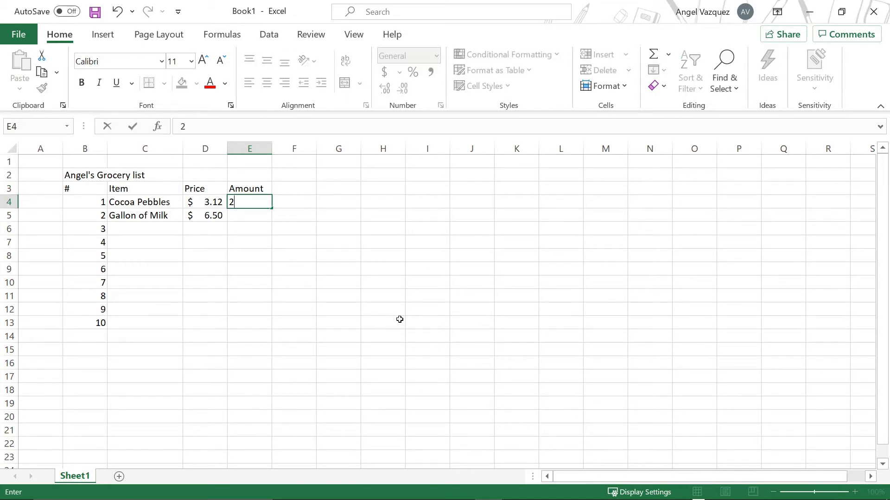
{"action": "key", "text": "Return"}
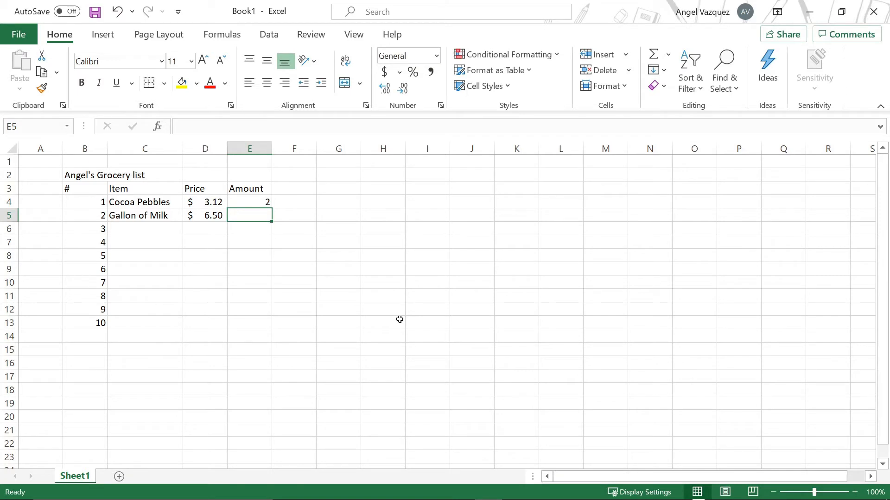
{"action": "type", "text": "1"}
{"action": "key", "text": "Up"}
{"action": "key", "text": "Down"}
{"action": "left_click", "coordinate": [254, 274]}
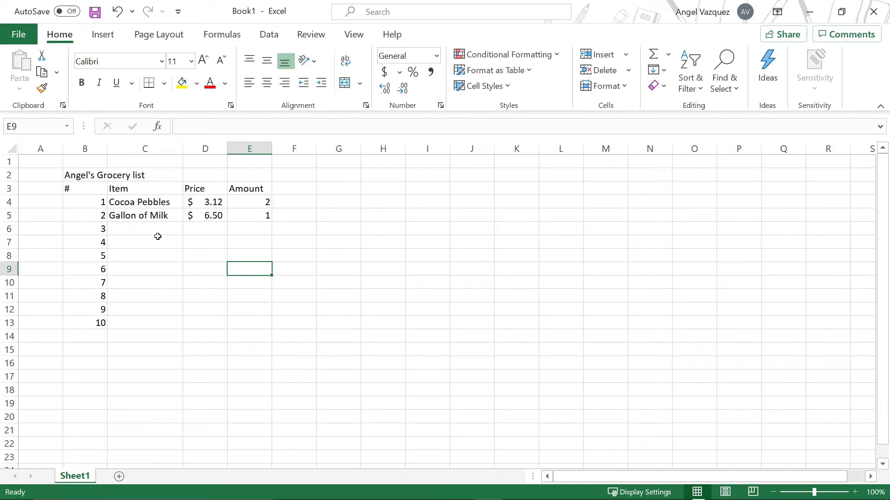
{"action": "left_click_drag", "start_coordinate": [132, 229], "coordinate": [251, 325]}
{"action": "left_click", "coordinate": [240, 390]}
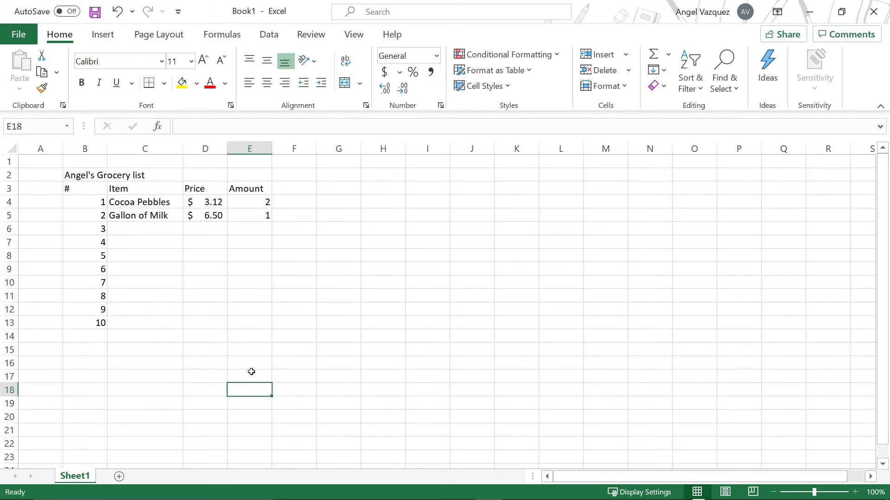
{"action": "left_click", "coordinate": [168, 203]}
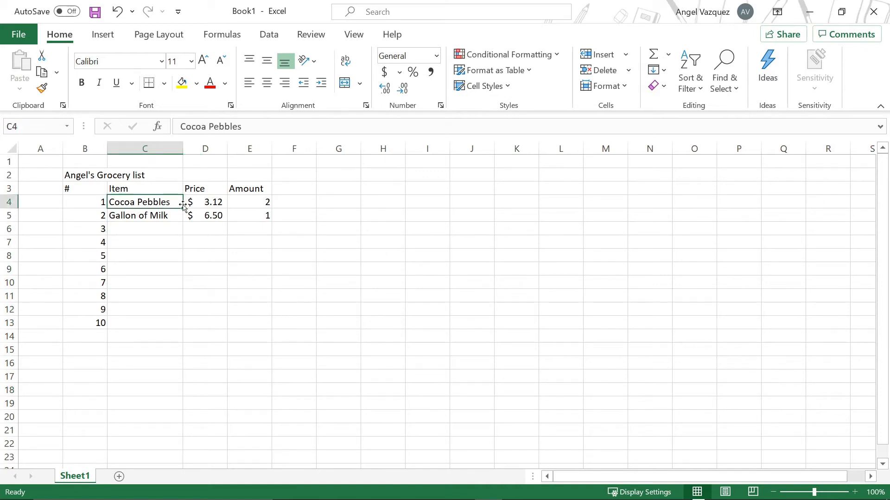
{"action": "left_click", "coordinate": [203, 203]}
{"action": "left_click", "coordinate": [268, 207]}
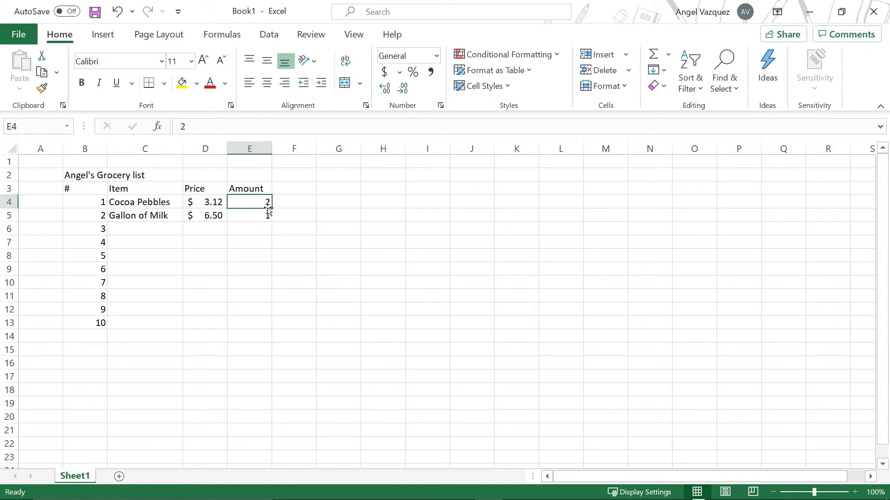
{"action": "left_click", "coordinate": [296, 184]}
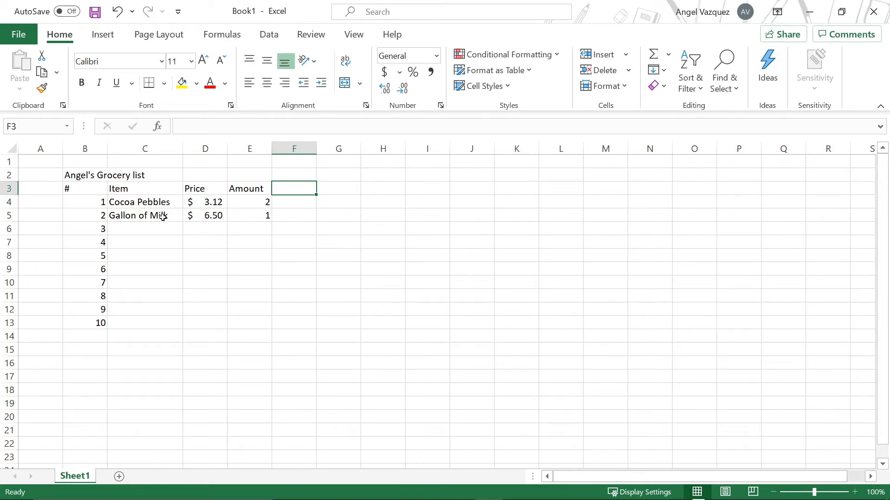
{"action": "left_click", "coordinate": [156, 204]}
{"action": "left_click", "coordinate": [274, 205]}
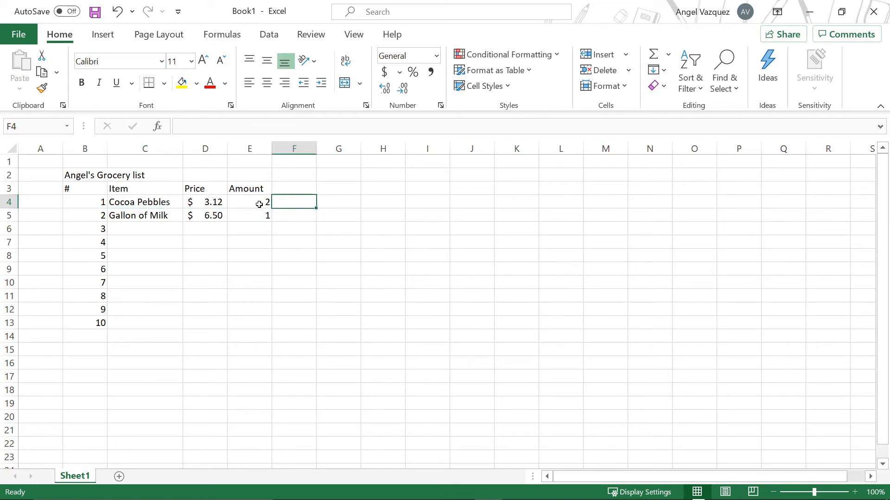
Step: Enter the header Total in F3
{"action": "left_click", "coordinate": [307, 188]}
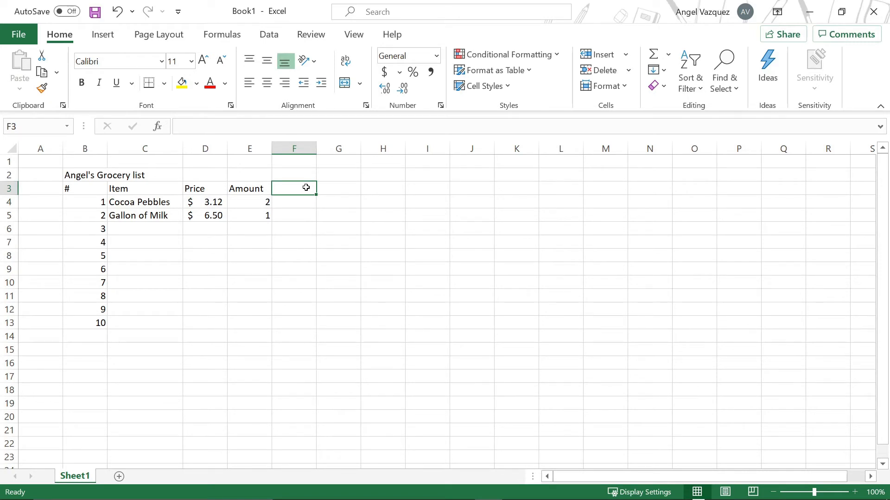
{"action": "type", "text": "Total"}
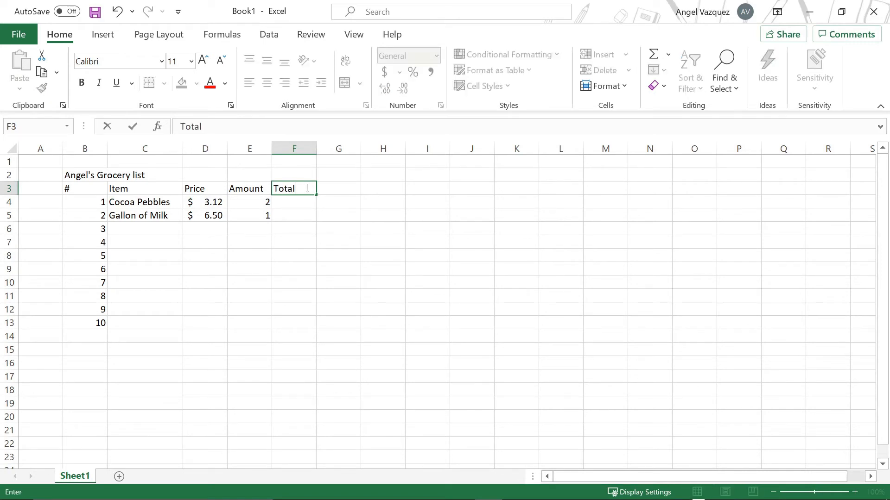
{"action": "key", "text": "Return"}
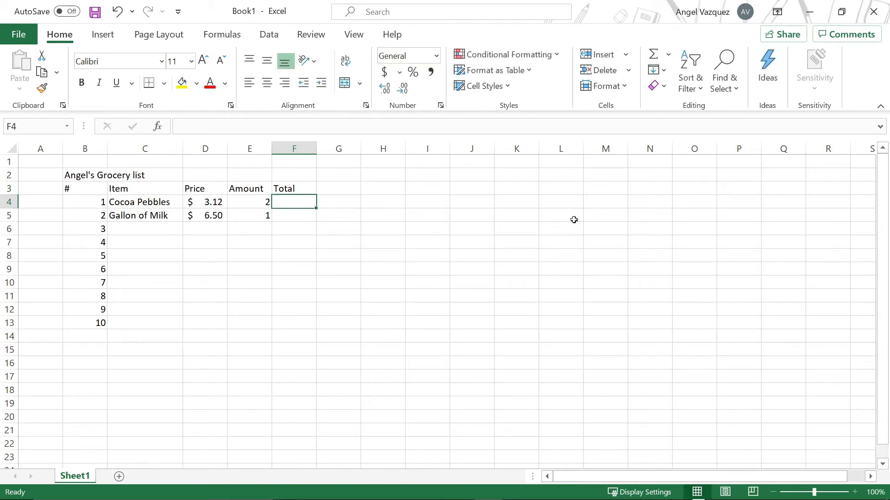
{"action": "left_click", "coordinate": [383, 270]}
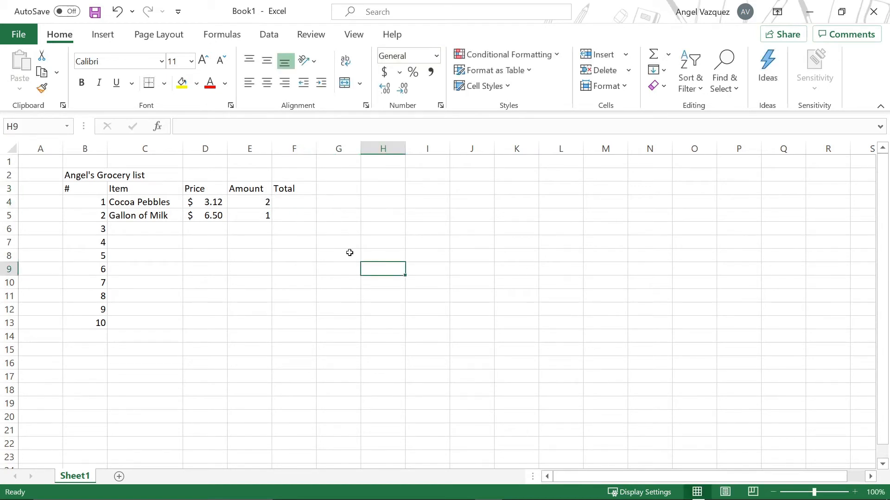
{"action": "left_click", "coordinate": [306, 204]}
{"action": "left_click", "coordinate": [204, 201]}
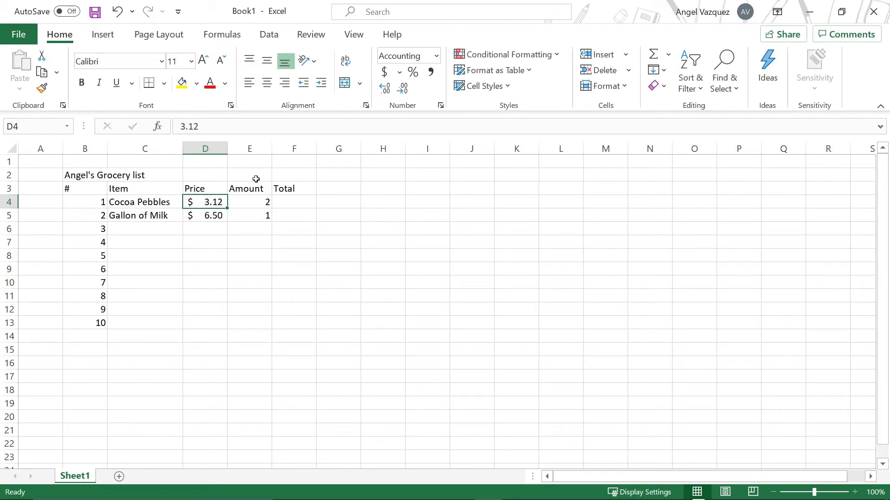
{"action": "left_click", "coordinate": [293, 203]}
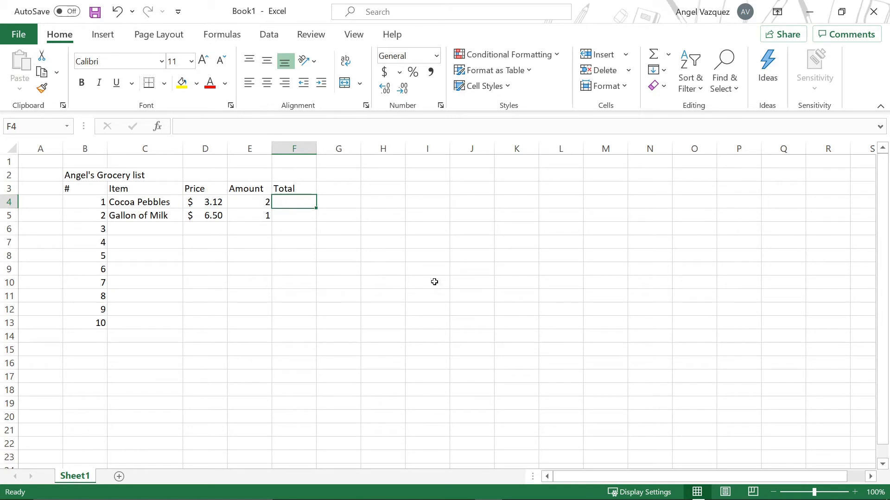
{"action": "type", "text": "="}
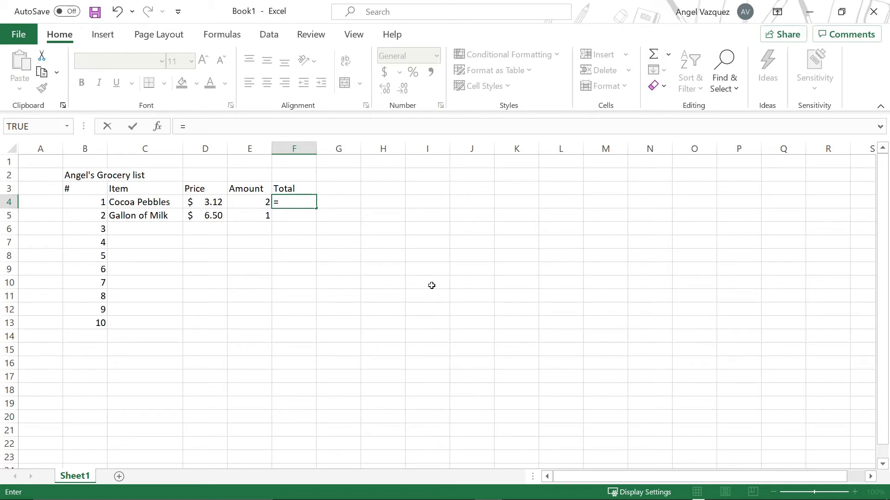
{"action": "left_click", "coordinate": [314, 253]}
{"action": "key", "text": "Escape"}
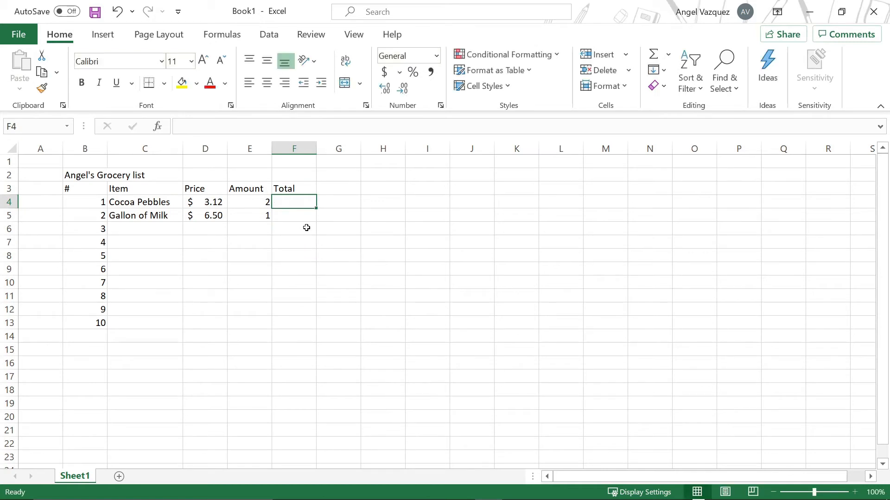
Step: Enter a formula in F4 multiplying the Cocoa Pebbles price D4 by its amount E4
{"action": "scroll", "coordinate": [298, 225], "scroll_direction": "up", "scroll_amount": 3}
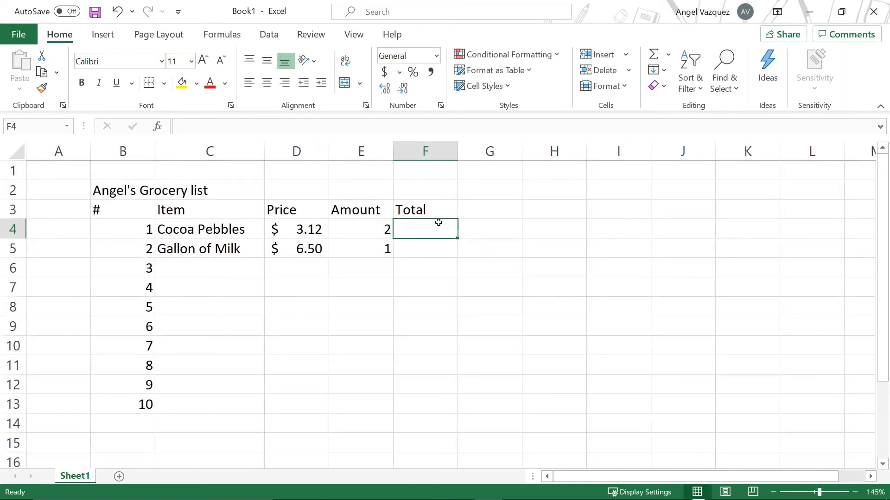
{"action": "type", "text": "="}
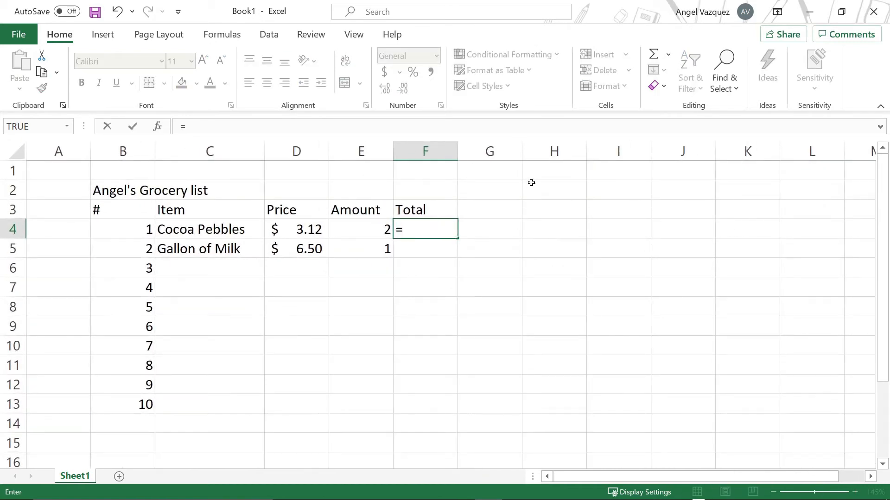
{"action": "left_click", "coordinate": [294, 231]}
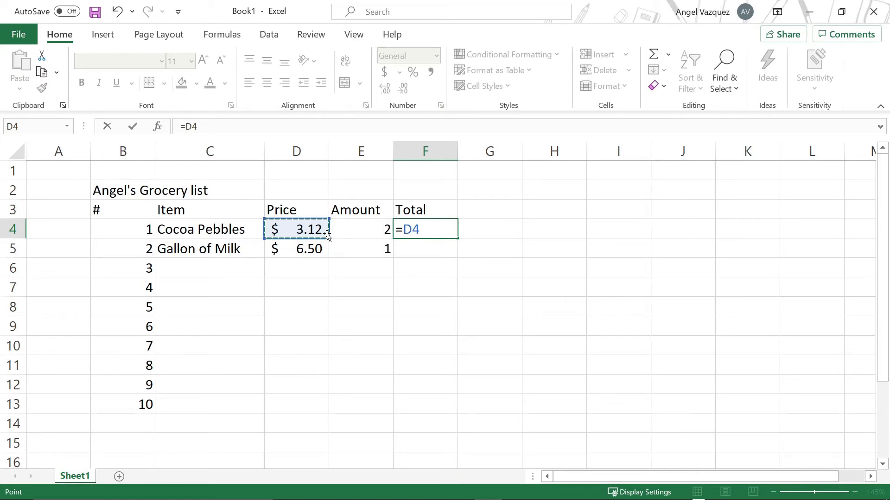
{"action": "type", "text": "*"}
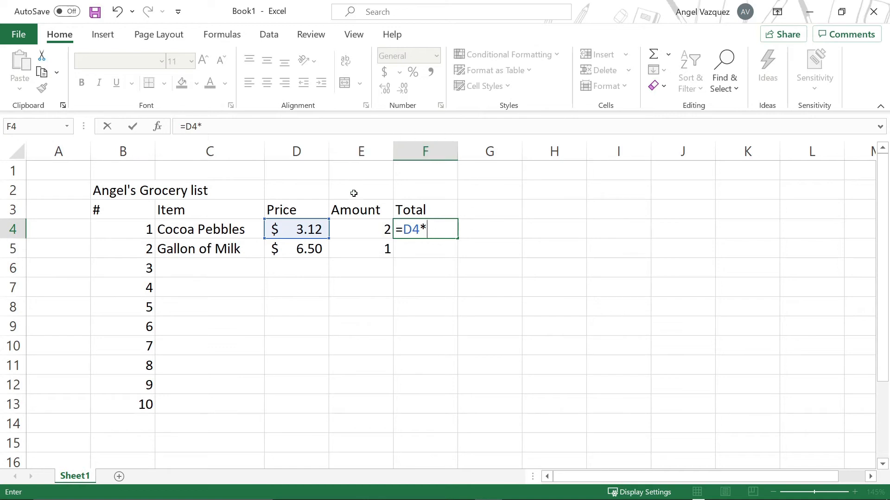
{"action": "left_click", "coordinate": [356, 227]}
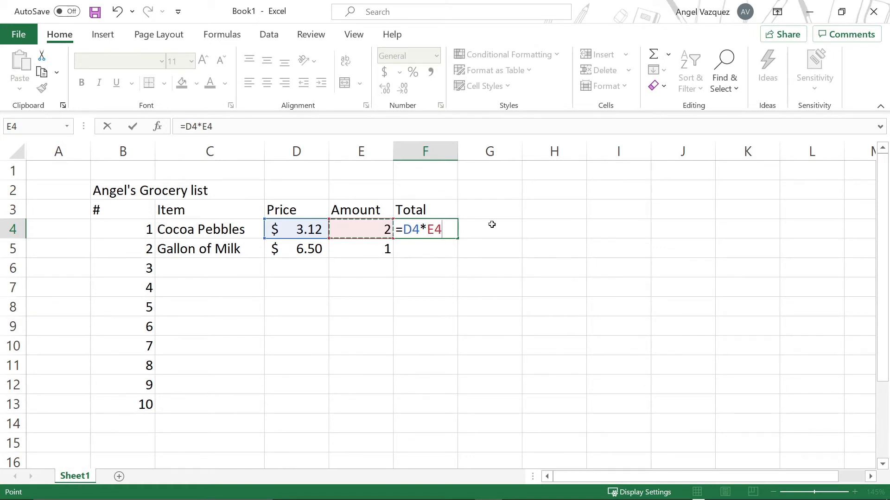
{"action": "key", "text": "Return"}
{"action": "left_click", "coordinate": [435, 229]}
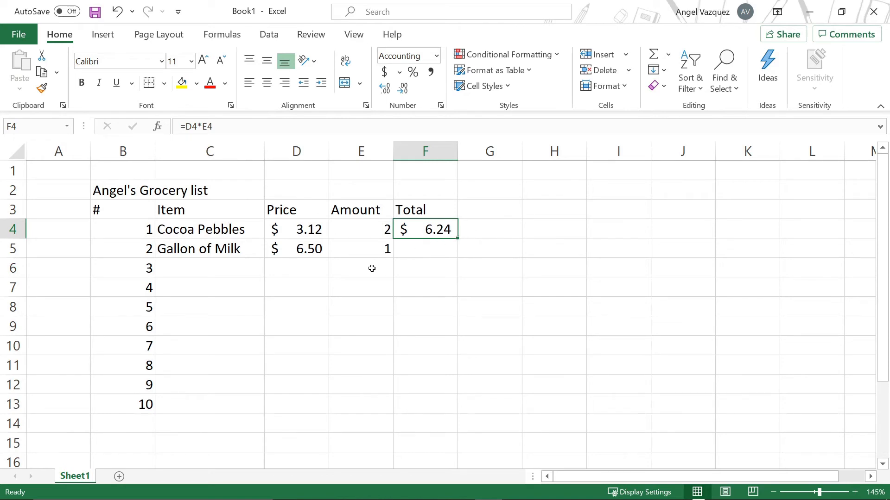
Step: Enter a formula in F5 multiplying the Gallon of Milk price D5 by its amount E5
{"action": "left_click", "coordinate": [440, 253]}
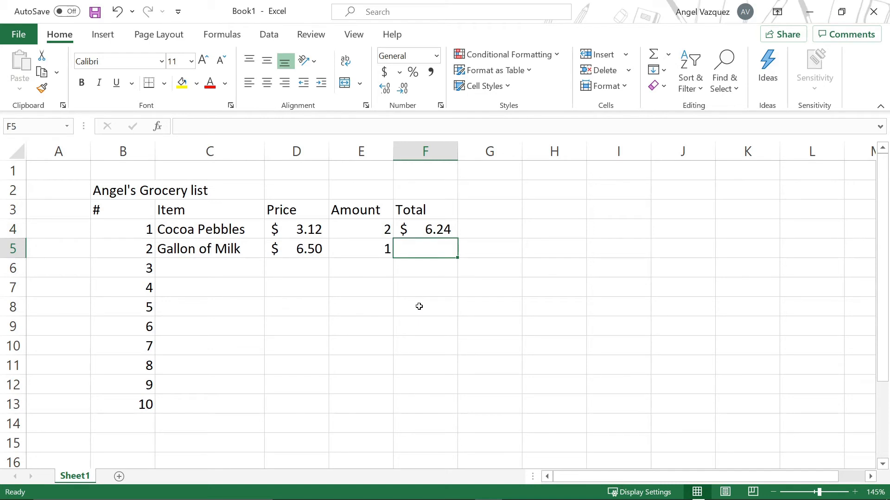
{"action": "type", "text": "="}
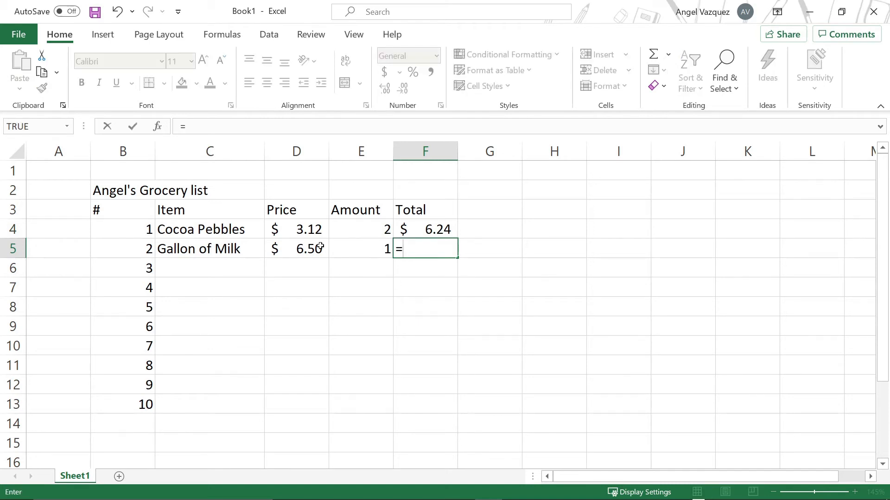
{"action": "left_click", "coordinate": [288, 249]}
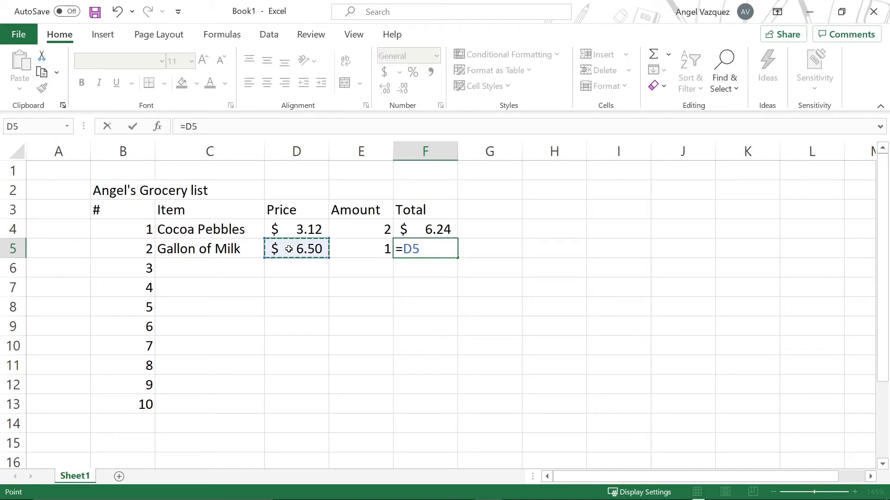
{"action": "type", "text": "*"}
{"action": "left_click", "coordinate": [371, 246]}
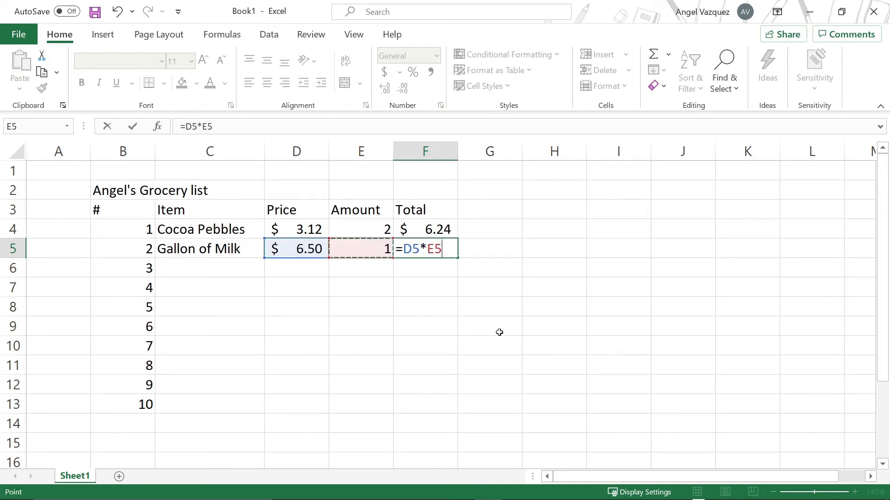
{"action": "key", "text": "Return"}
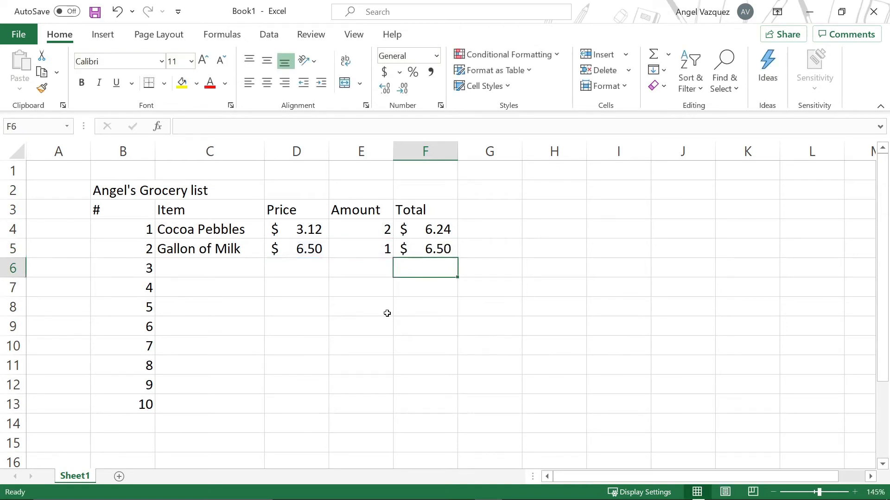
Step: Inspect the price, amount and total cells of both items and the empty rows below
{"action": "left_click", "coordinate": [308, 251]}
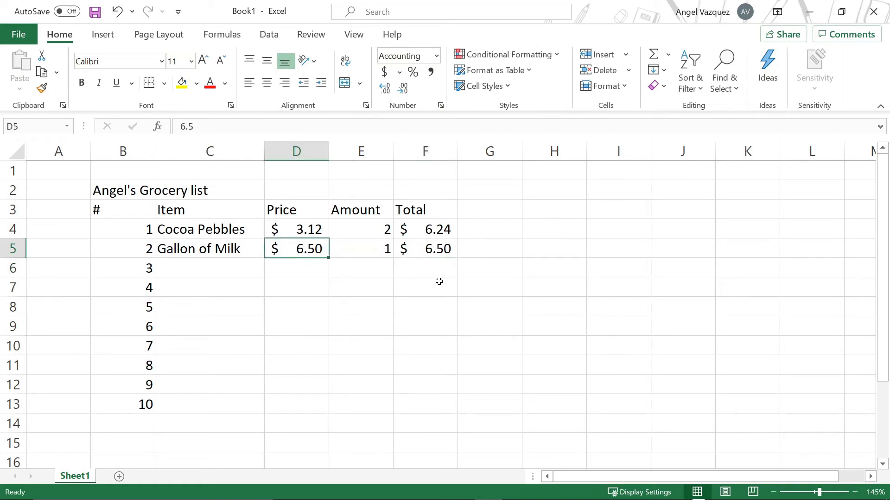
{"action": "left_click", "coordinate": [380, 249]}
{"action": "left_click", "coordinate": [438, 252]}
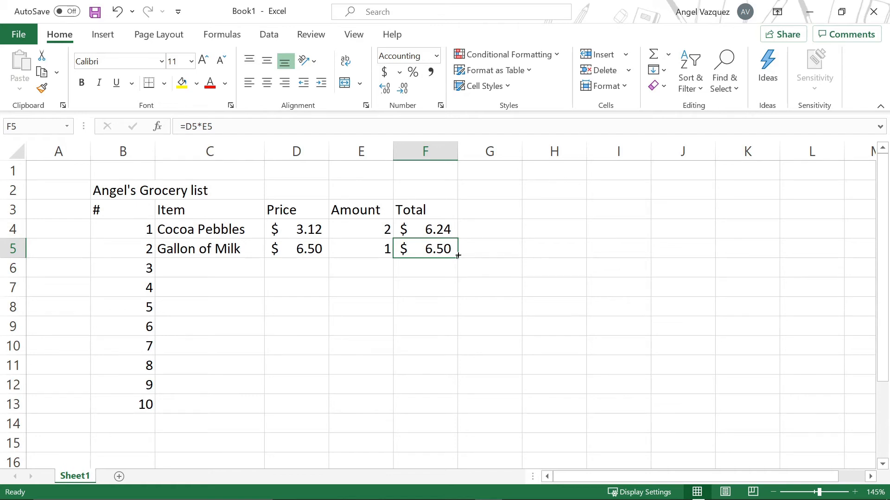
{"action": "left_click_drag", "start_coordinate": [199, 270], "coordinate": [401, 409]}
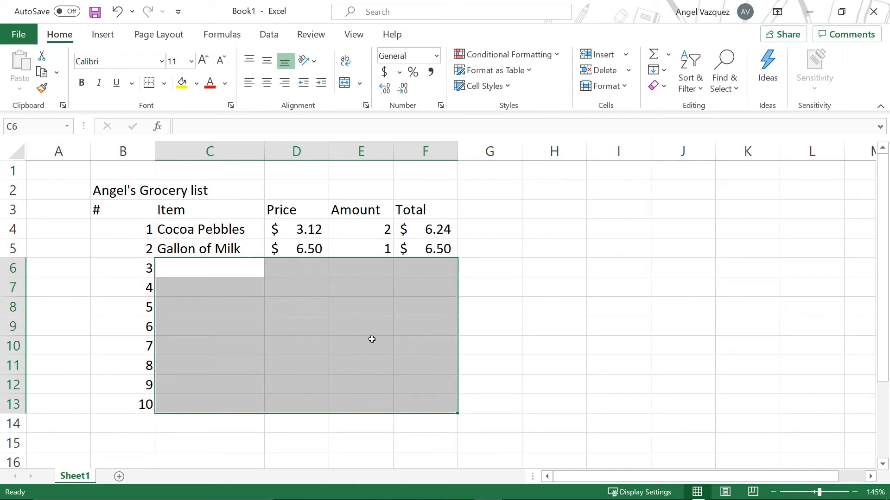
{"action": "left_click", "coordinate": [424, 227]}
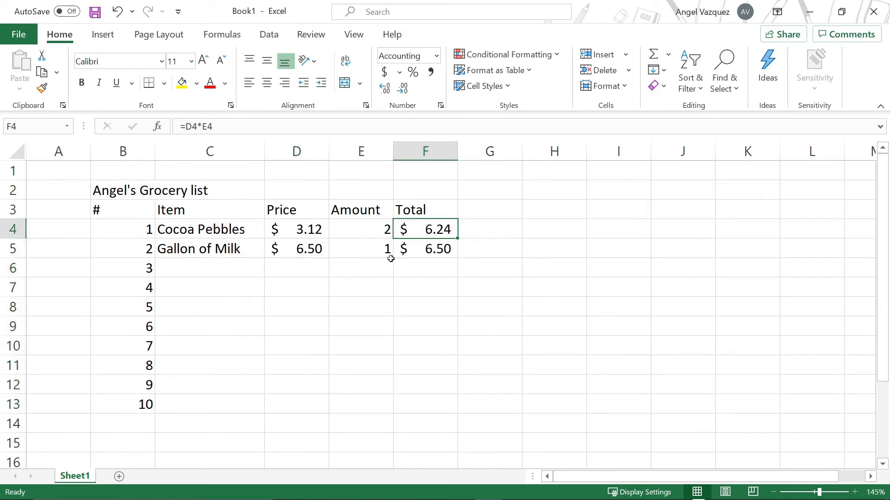
{"action": "left_click", "coordinate": [374, 230]}
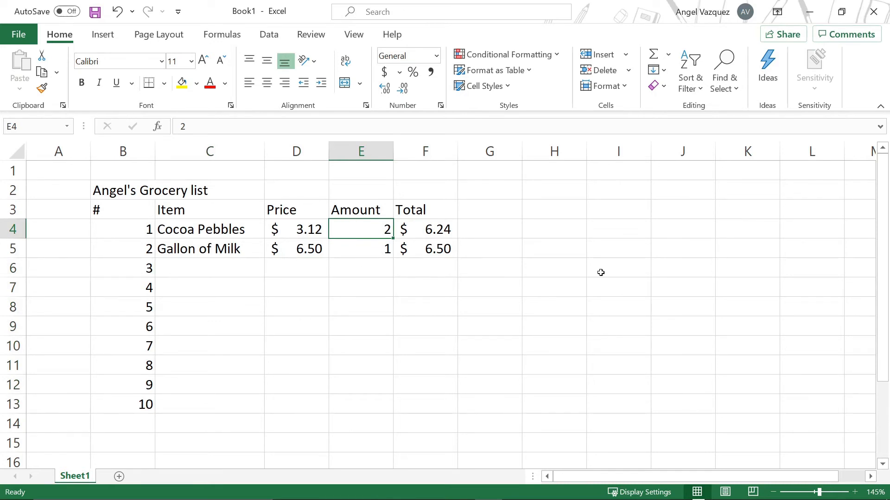
{"action": "left_click", "coordinate": [441, 233]}
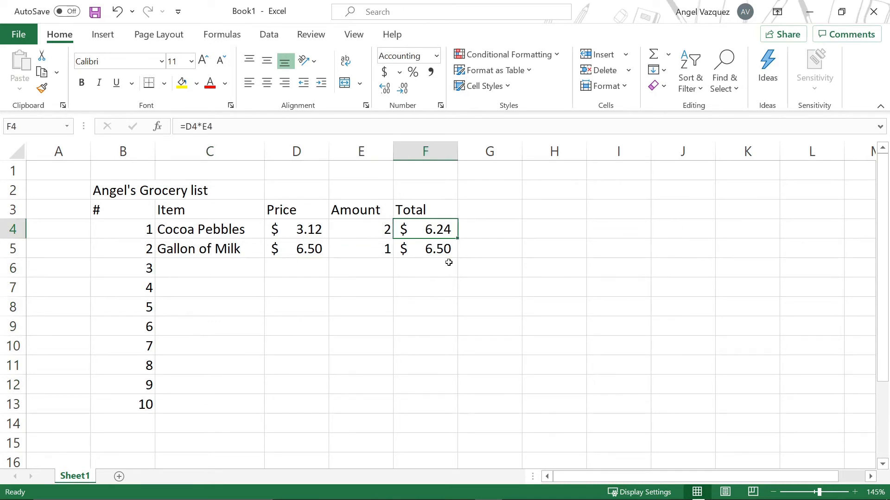
{"action": "left_click", "coordinate": [371, 233]}
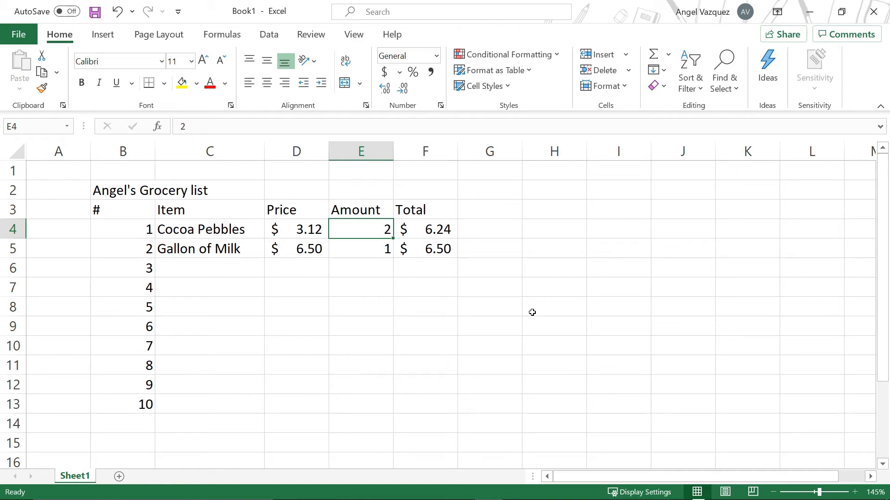
Step: Test the total formula by changing the Cocoa Pebbles amount in E4 to 10, then back to 2
{"action": "type", "text": "10"}
{"action": "key", "text": "Up"}
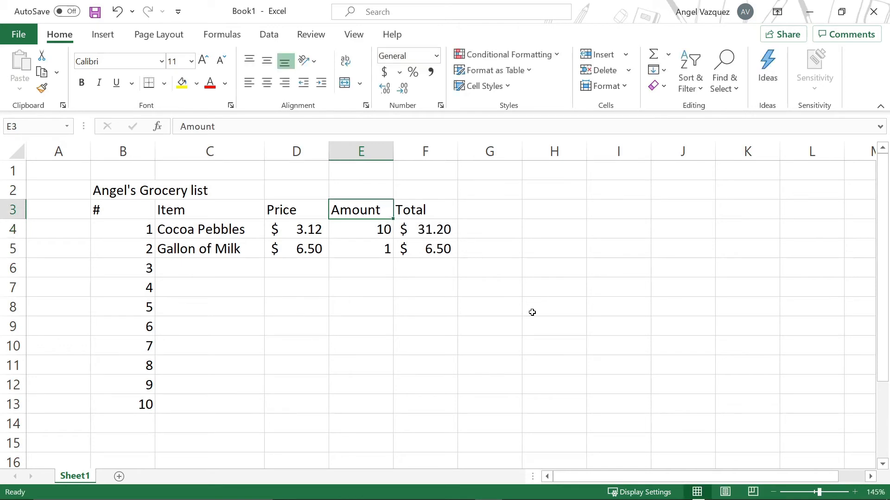
{"action": "key", "text": "Down"}
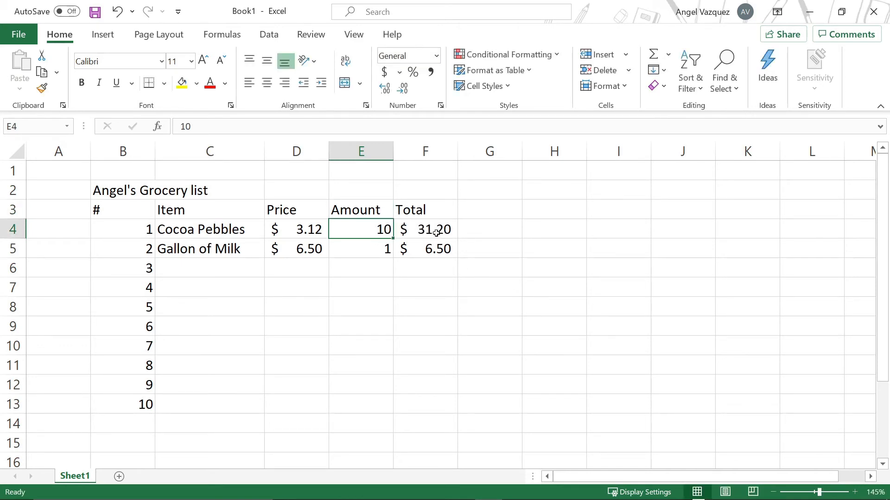
{"action": "left_click", "coordinate": [453, 233]}
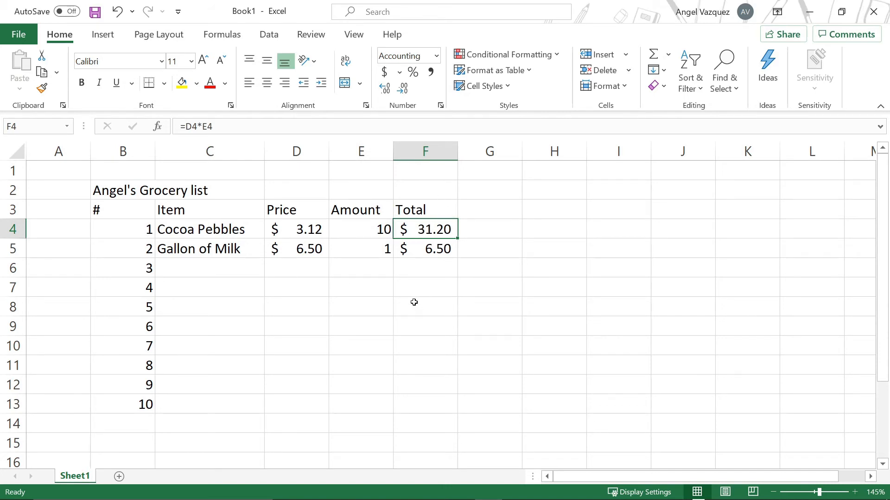
{"action": "left_click", "coordinate": [354, 234]}
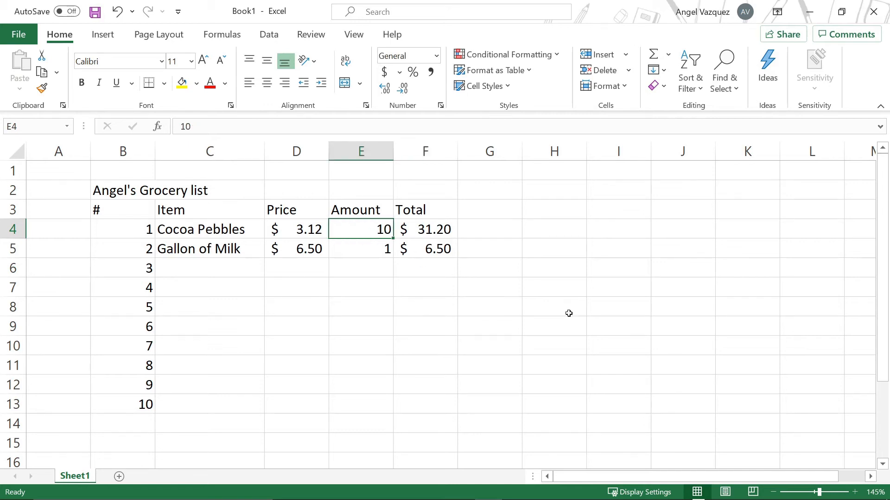
{"action": "type", "text": "2"}
{"action": "key", "text": "Return"}
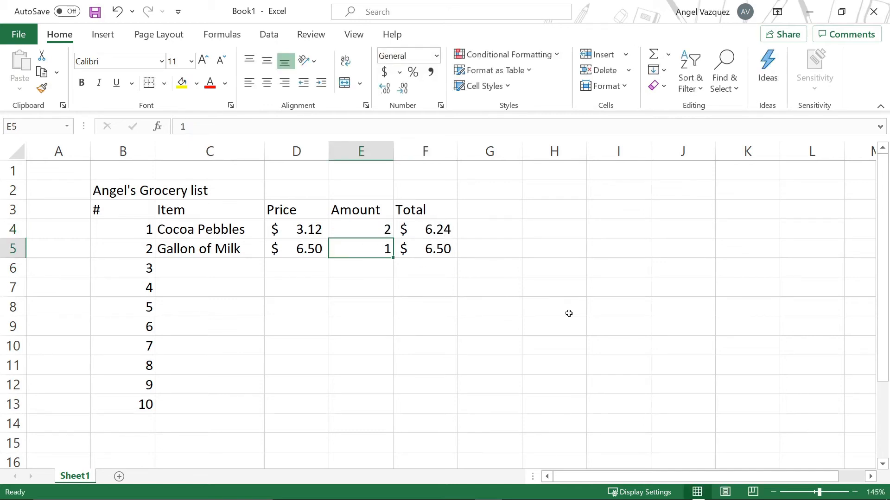
{"action": "key", "text": "Return"}
{"action": "left_click", "coordinate": [419, 344]}
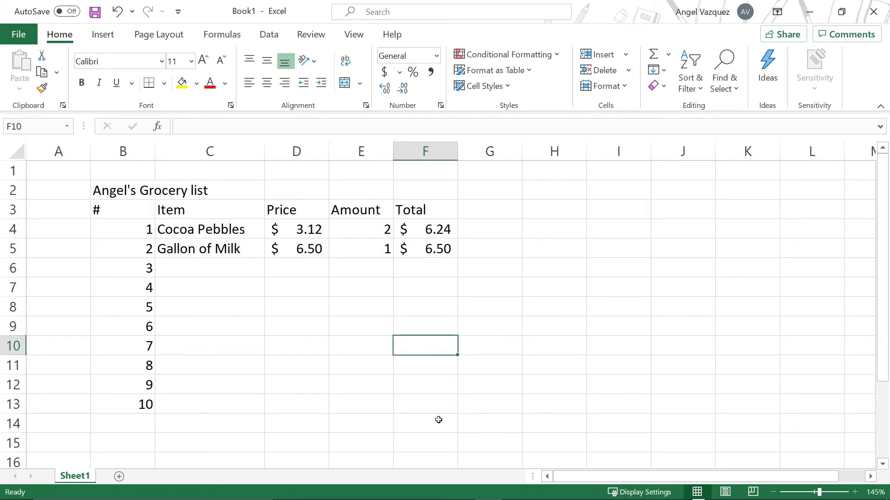
Step: Format the list range B2:F13 as a bordered table with a merged, centered title and shaded title, header and number cells
{"action": "scroll", "coordinate": [437, 420], "scroll_direction": "down", "scroll_amount": 1}
{"action": "scroll", "coordinate": [402, 403], "scroll_direction": "up", "scroll_amount": 1}
{"action": "left_click_drag", "start_coordinate": [121, 183], "coordinate": [410, 412]}
{"action": "scroll", "coordinate": [430, 391], "scroll_direction": "down", "scroll_amount": 1}
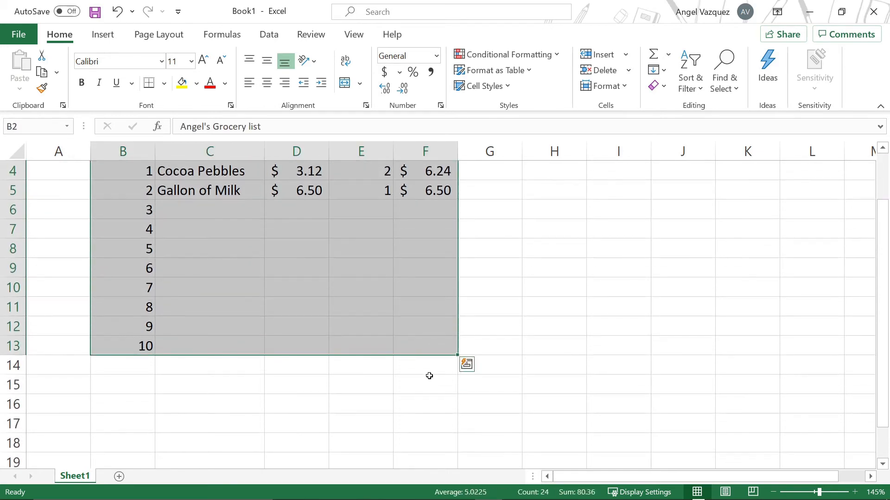
{"action": "left_click", "coordinate": [423, 372]}
{"action": "left_click", "coordinate": [366, 367]}
{"action": "left_click", "coordinate": [401, 364]}
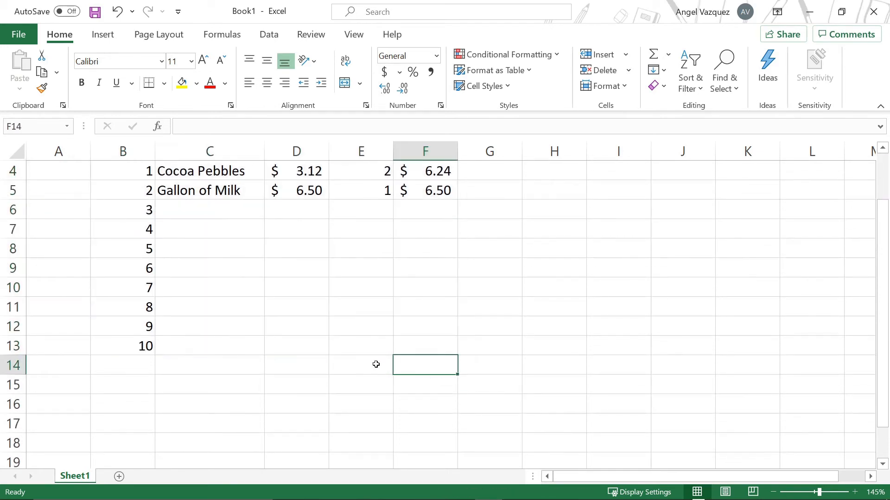
{"action": "left_click", "coordinate": [374, 365]}
{"action": "scroll", "coordinate": [372, 365], "scroll_direction": "up", "scroll_amount": 1}
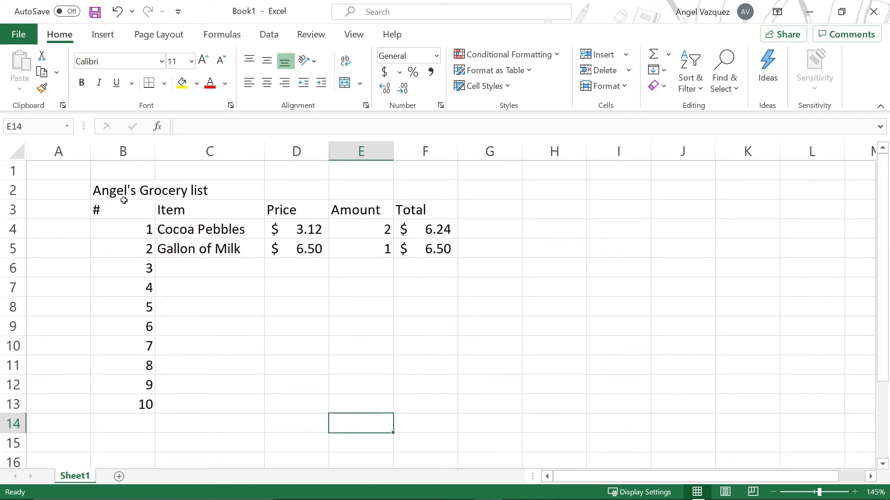
{"action": "left_click_drag", "start_coordinate": [113, 197], "coordinate": [444, 403]}
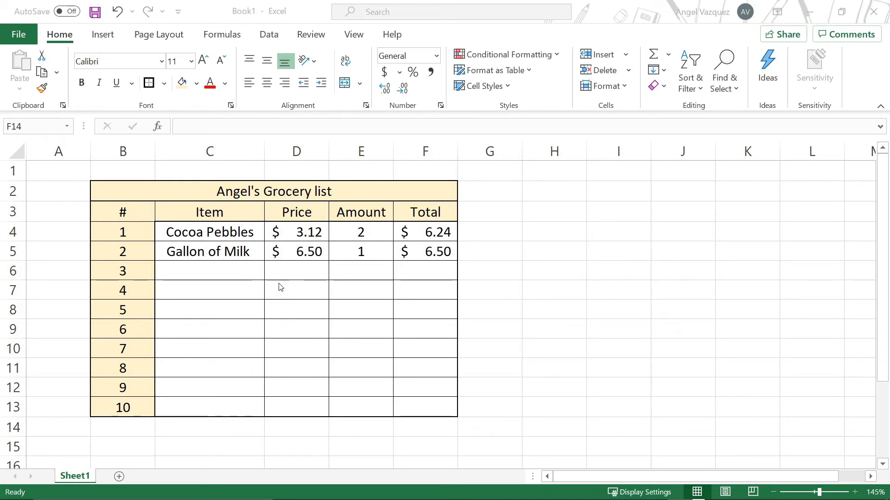
{"action": "left_click", "coordinate": [111, 201]}
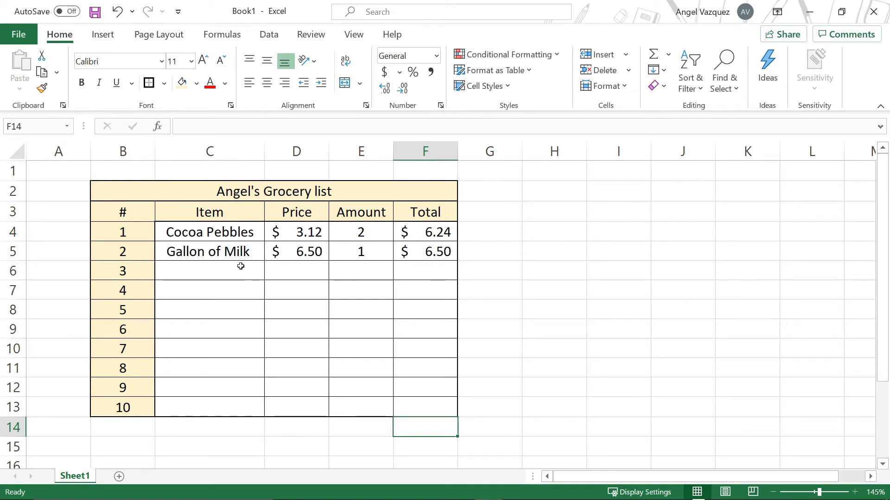
Step: Enter the label "Total Price:" in cell E14 below the Amount column
{"action": "left_click", "coordinate": [327, 284]}
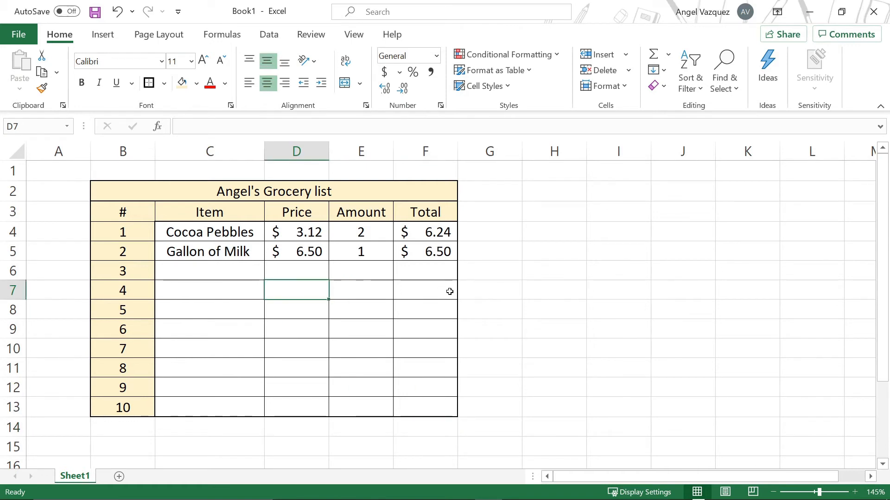
{"action": "left_click", "coordinate": [238, 284]}
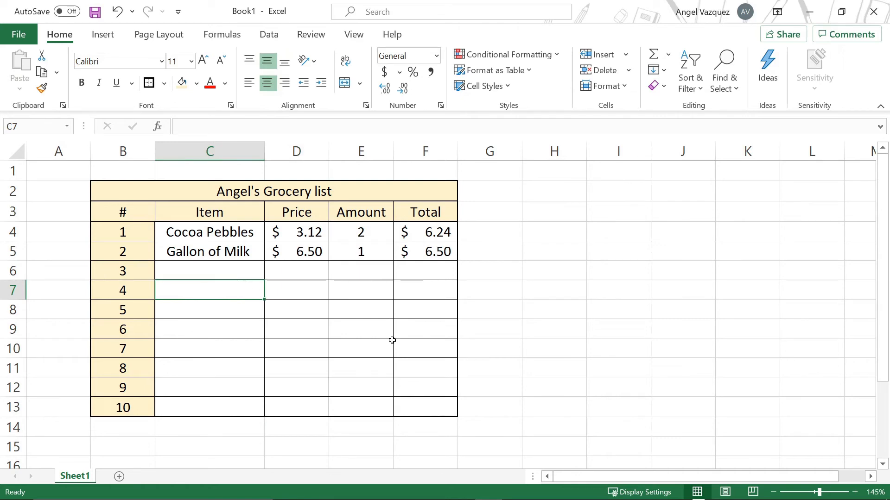
{"action": "scroll", "coordinate": [370, 258], "scroll_direction": "down", "scroll_amount": 1}
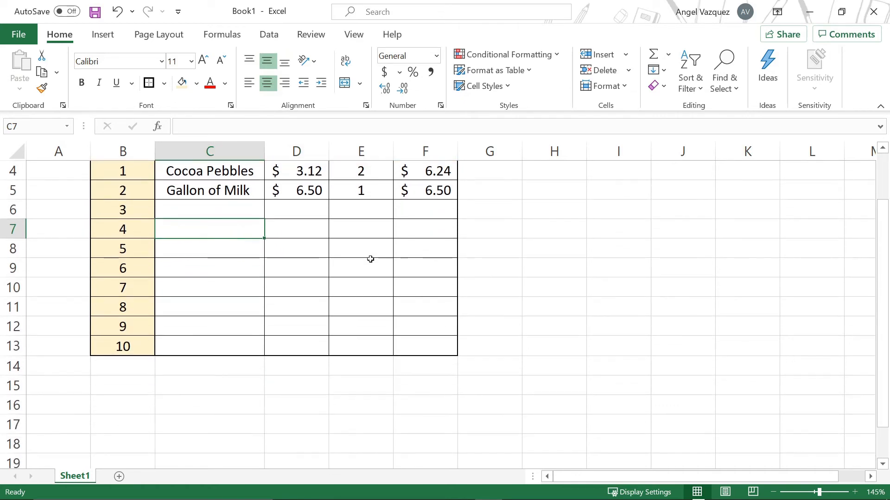
{"action": "scroll", "coordinate": [369, 258], "scroll_direction": "up", "scroll_amount": 1}
{"action": "left_click", "coordinate": [365, 425]}
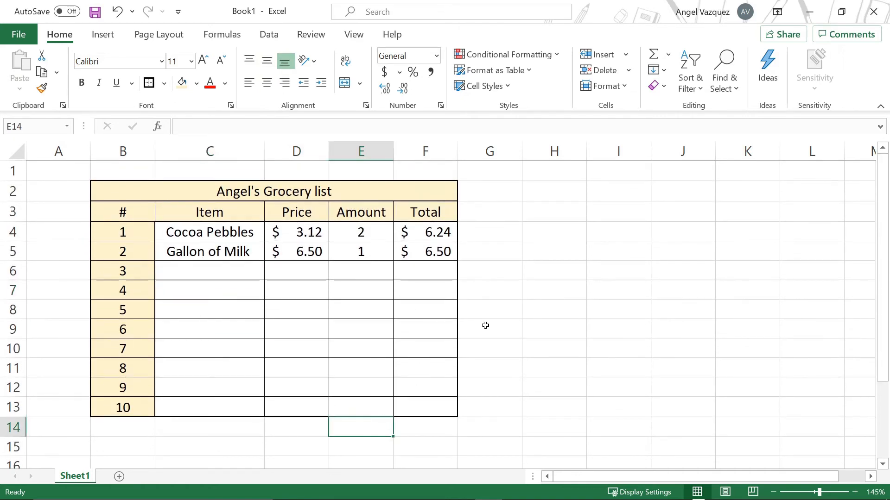
{"action": "type", "text": "T"}
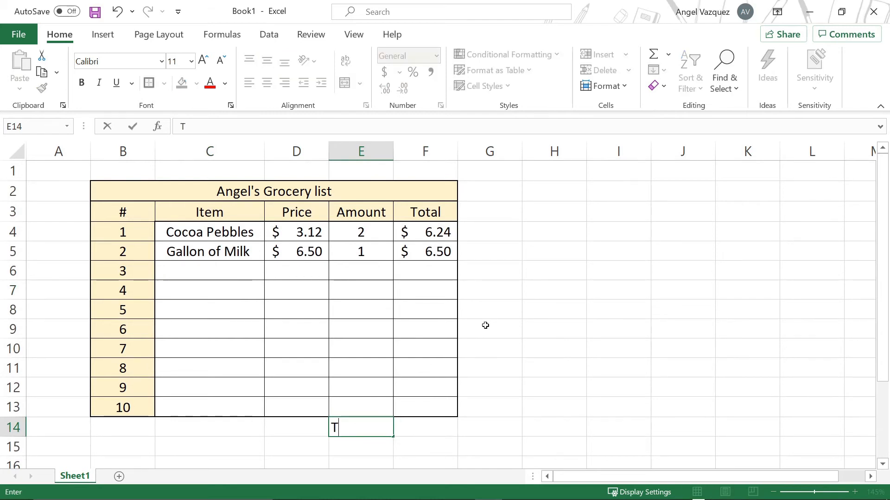
{"action": "type", "text": "otal Price"}
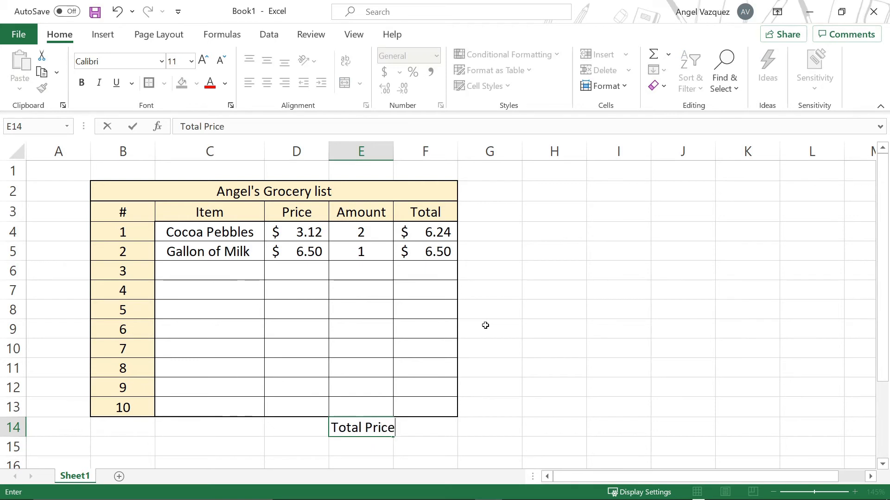
{"action": "type", "text": ":"}
Step: Widen column E so the Total Price label fits
{"action": "left_click", "coordinate": [502, 293]}
{"action": "left_click", "coordinate": [376, 429]}
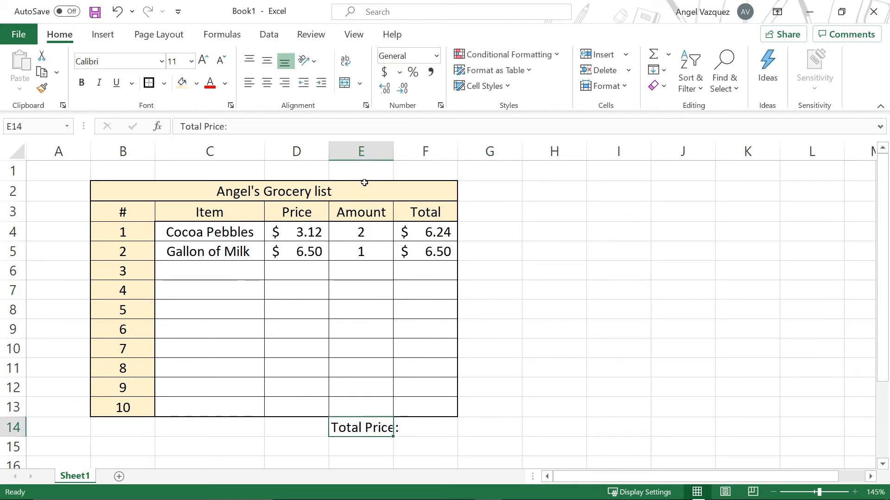
{"action": "left_click", "coordinate": [388, 150]}
{"action": "left_click_drag", "start_coordinate": [393, 149], "coordinate": [403, 150]}
{"action": "left_click", "coordinate": [408, 429]}
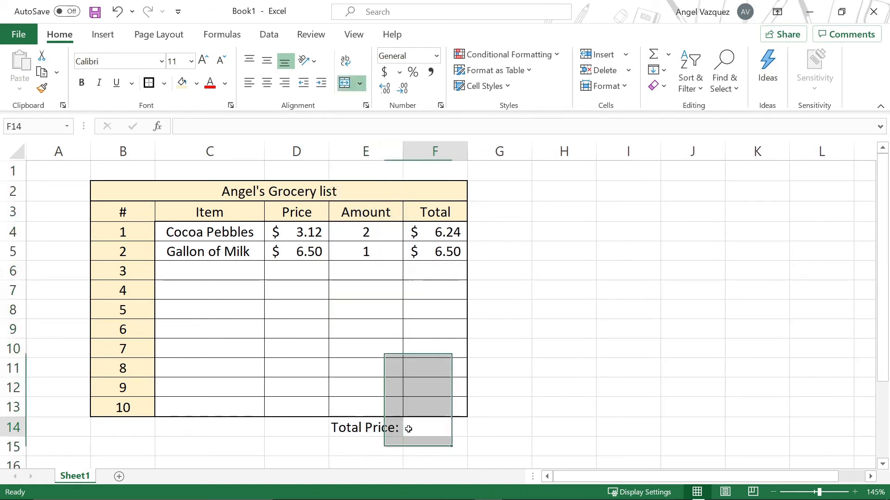
Step: Enter a formula in F14 adding the totals F4, F5, F6 and F7
{"action": "left_click", "coordinate": [363, 430]}
{"action": "left_click", "coordinate": [411, 432]}
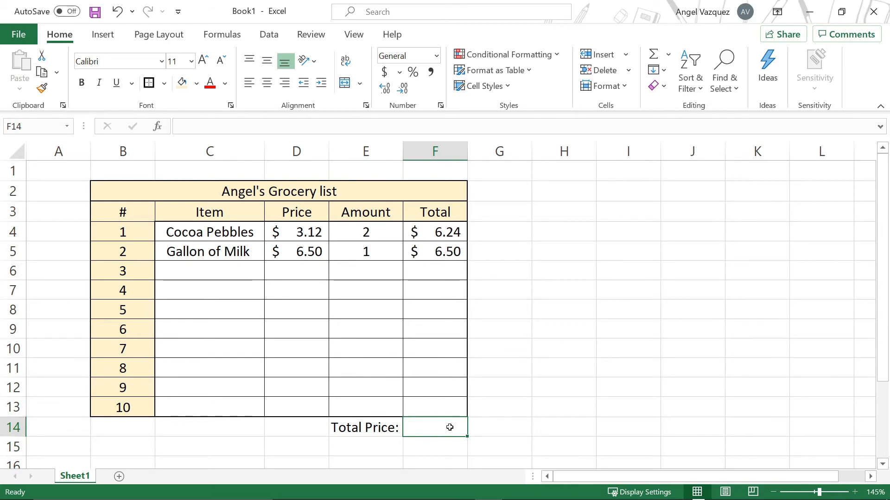
{"action": "left_click_drag", "start_coordinate": [422, 232], "coordinate": [427, 407]}
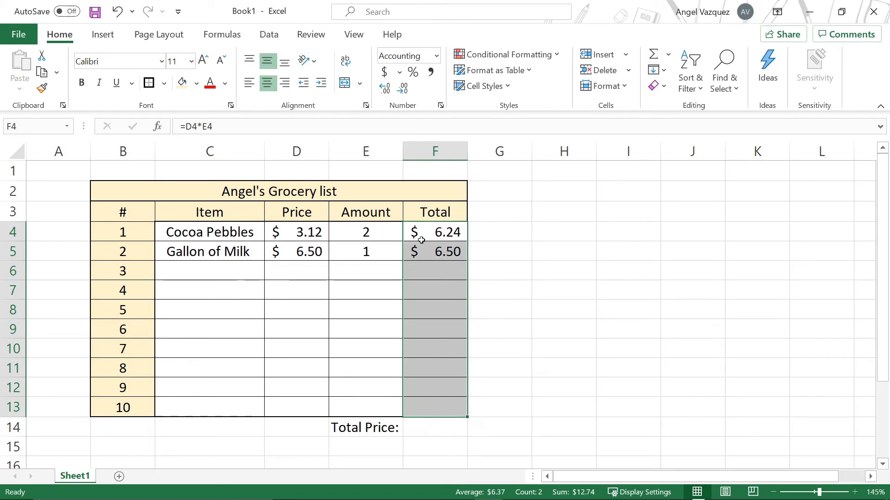
{"action": "left_click_drag", "start_coordinate": [419, 231], "coordinate": [420, 400]}
{"action": "left_click", "coordinate": [410, 426]}
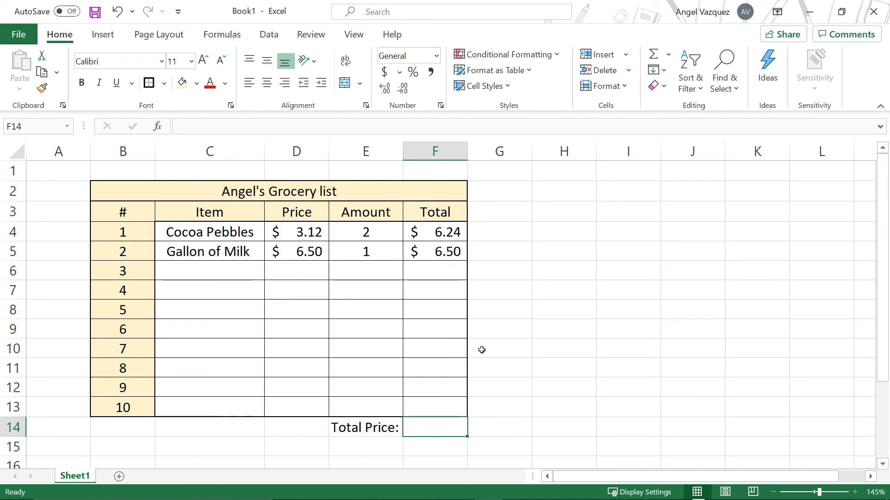
{"action": "type", "text": "="}
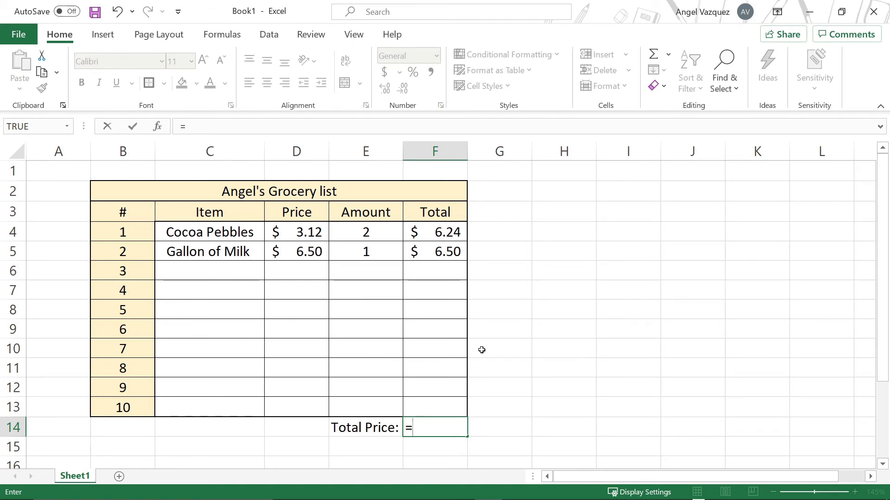
{"action": "left_click", "coordinate": [433, 233]}
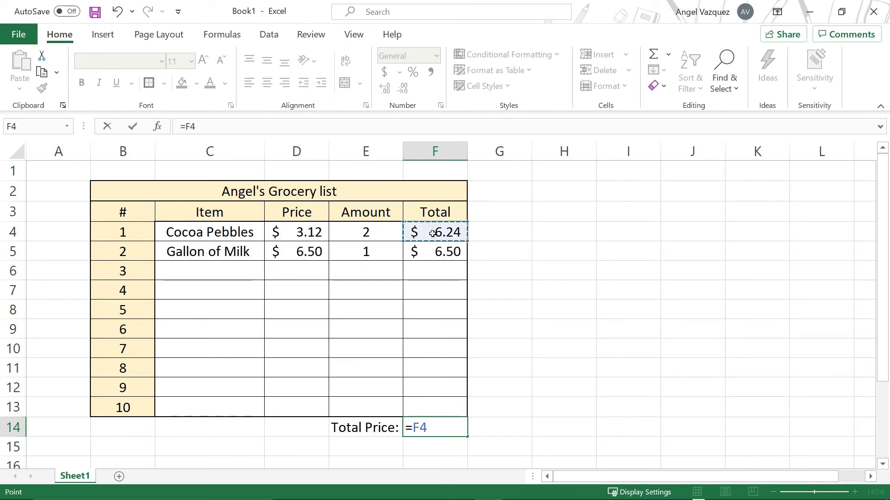
{"action": "type", "text": "+"}
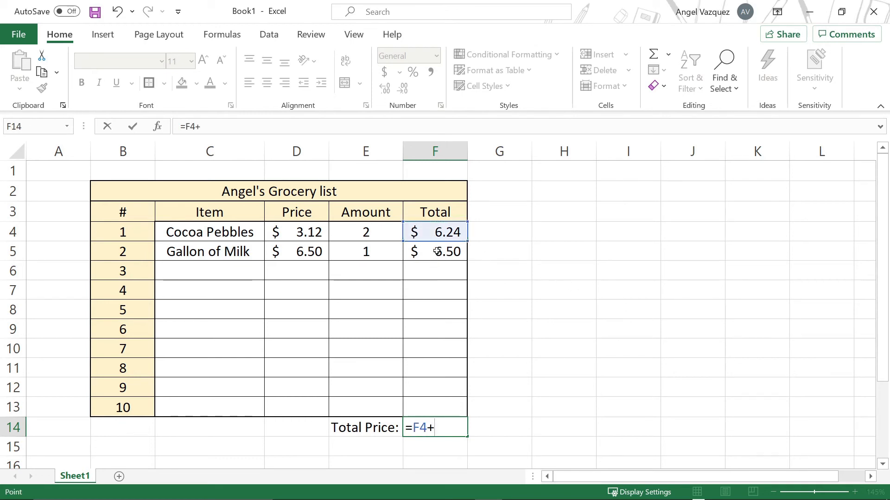
{"action": "left_click", "coordinate": [436, 258]}
{"action": "type", "text": "+"}
{"action": "left_click", "coordinate": [447, 274]}
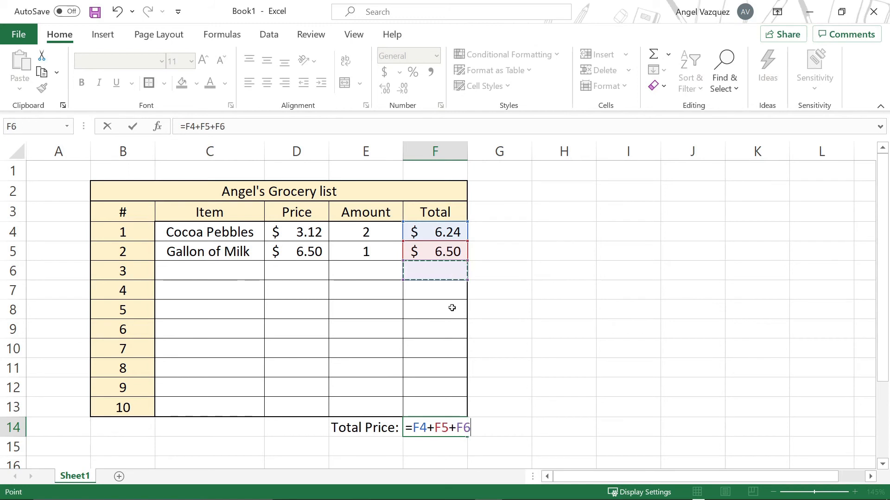
{"action": "type", "text": "+"}
{"action": "left_click", "coordinate": [445, 291]}
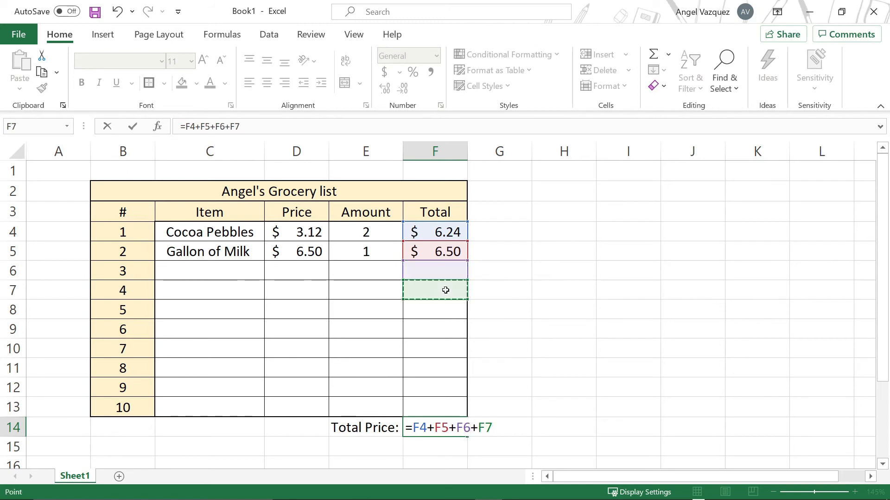
{"action": "key", "text": "Return"}
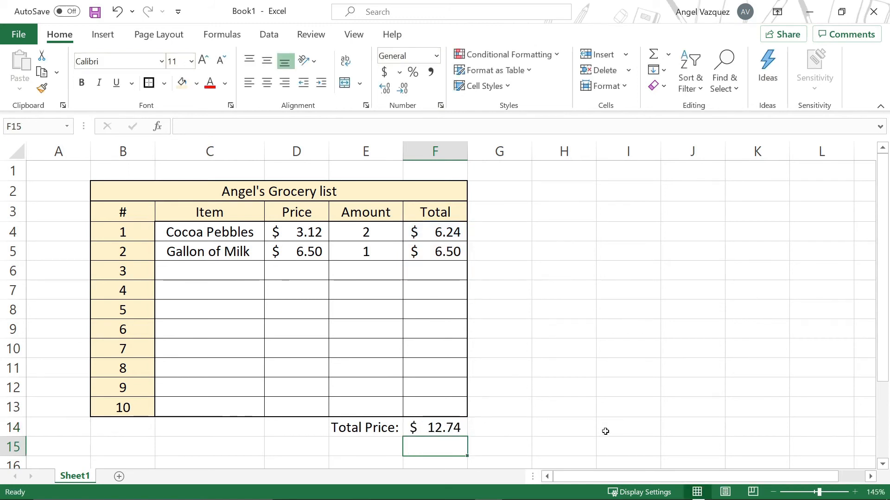
Step: Replace the F14 formula with an AutoSum of the Total column range F4:F13
{"action": "left_click", "coordinate": [455, 426]}
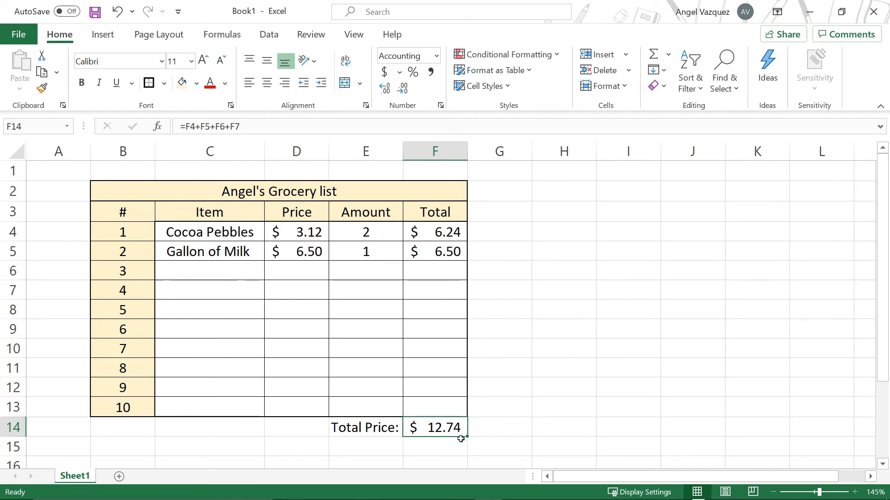
{"action": "key", "text": "Delete"}
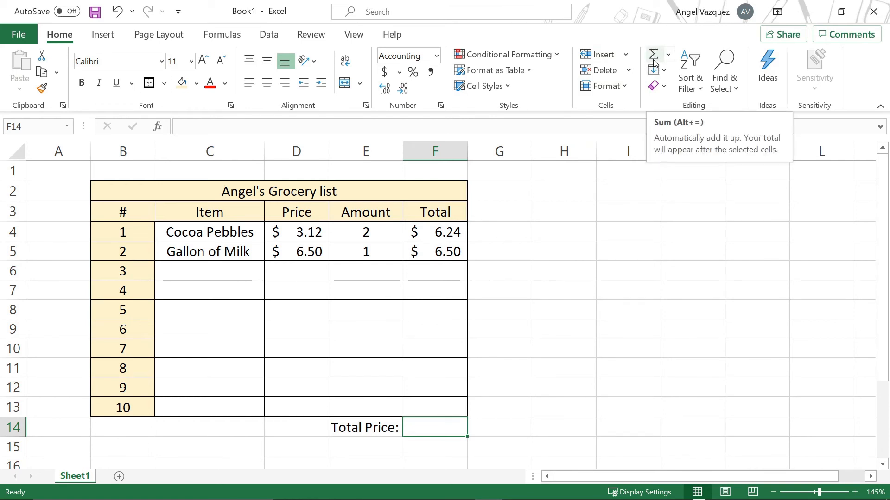
{"action": "left_click", "coordinate": [669, 55]}
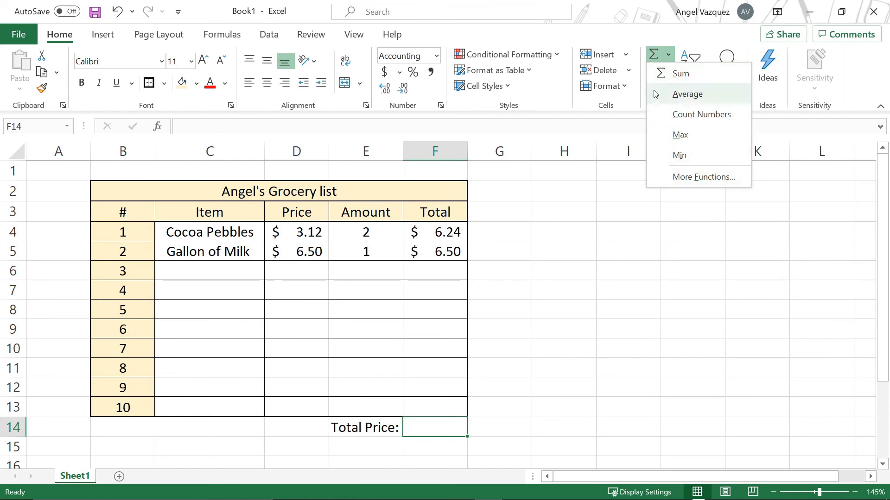
{"action": "left_click", "coordinate": [679, 74]}
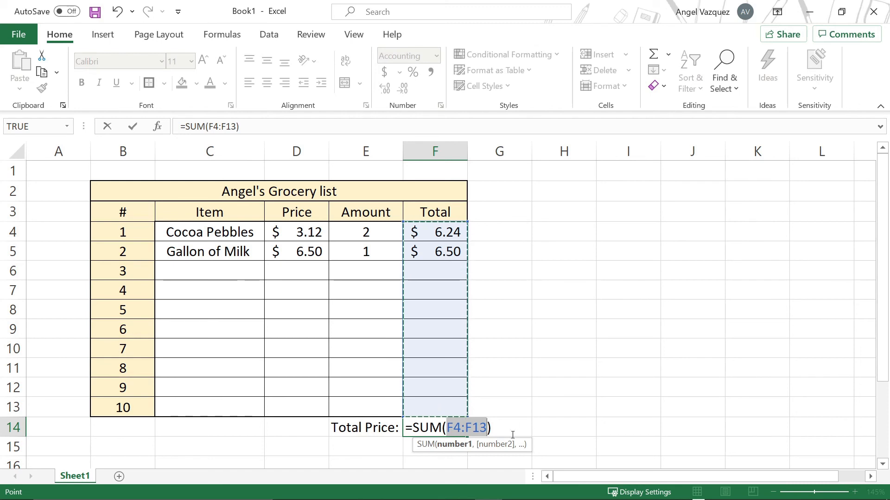
{"action": "left_click", "coordinate": [453, 429]}
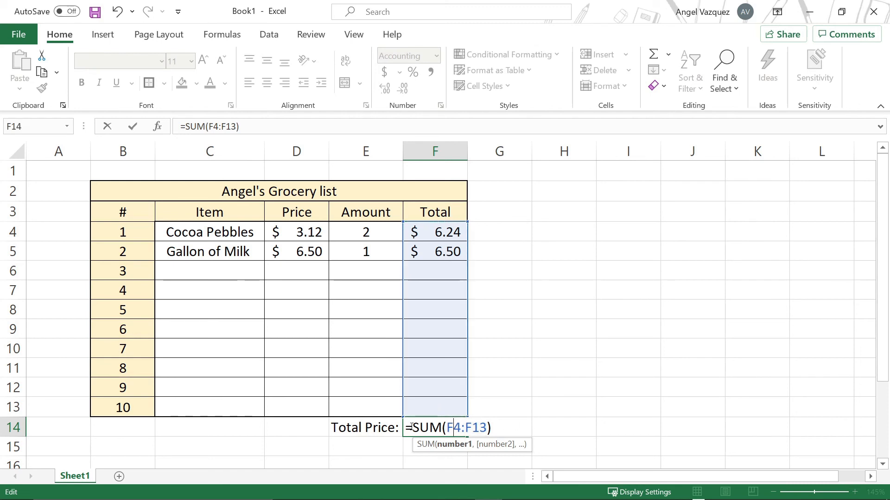
{"action": "left_click_drag", "start_coordinate": [405, 428], "coordinate": [459, 427]}
{"action": "left_click", "coordinate": [460, 428]}
{"action": "left_click_drag", "start_coordinate": [462, 428], "coordinate": [487, 428]}
{"action": "left_click", "coordinate": [465, 428]}
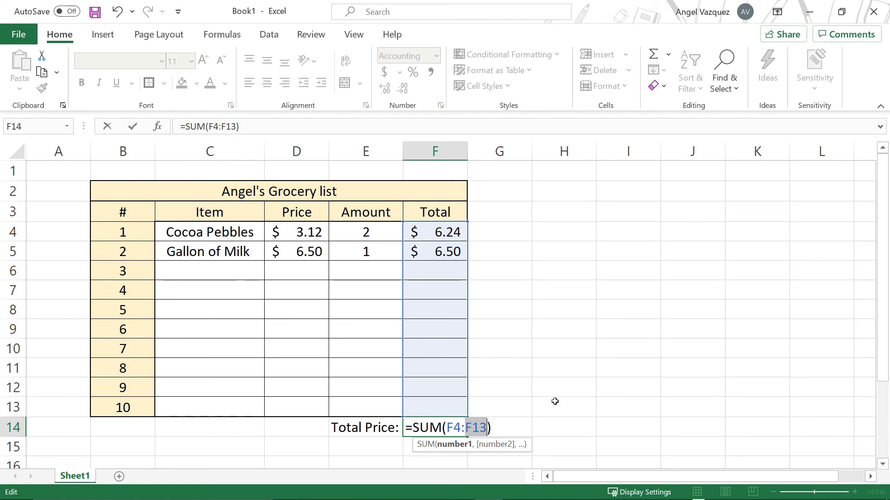
{"action": "key", "text": "Return"}
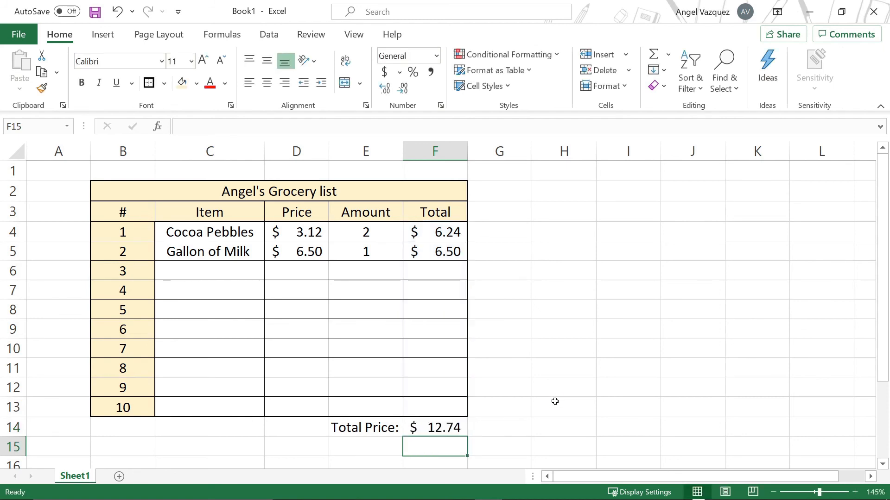
Step: Test the sum by entering 10 in F10 and 20000 in F9
{"action": "left_click", "coordinate": [453, 432]}
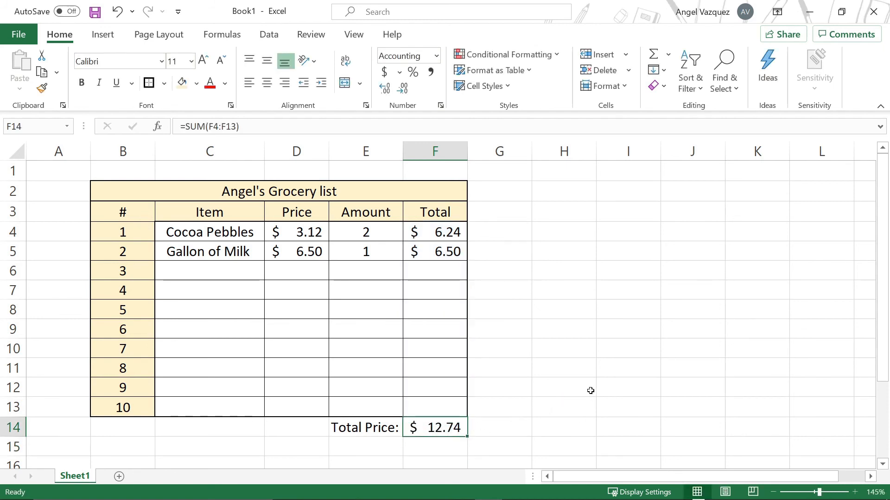
{"action": "left_click", "coordinate": [432, 349]}
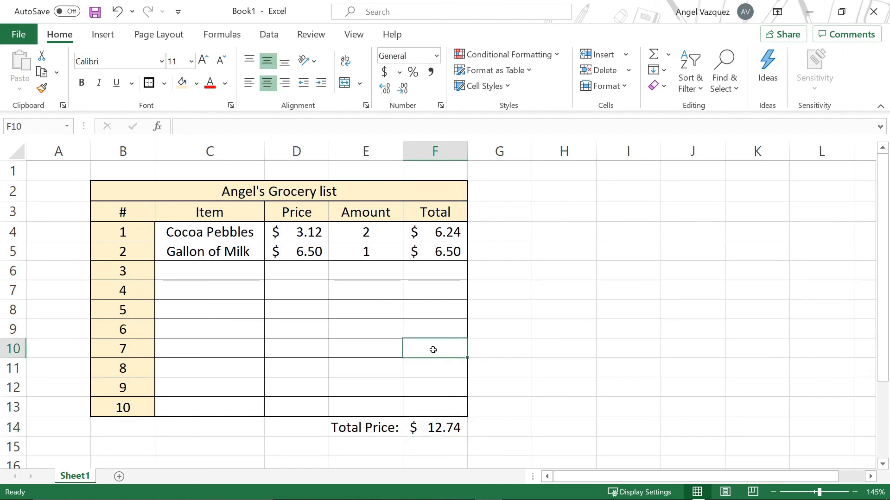
{"action": "type", "text": "10"}
{"action": "key", "text": "Up"}
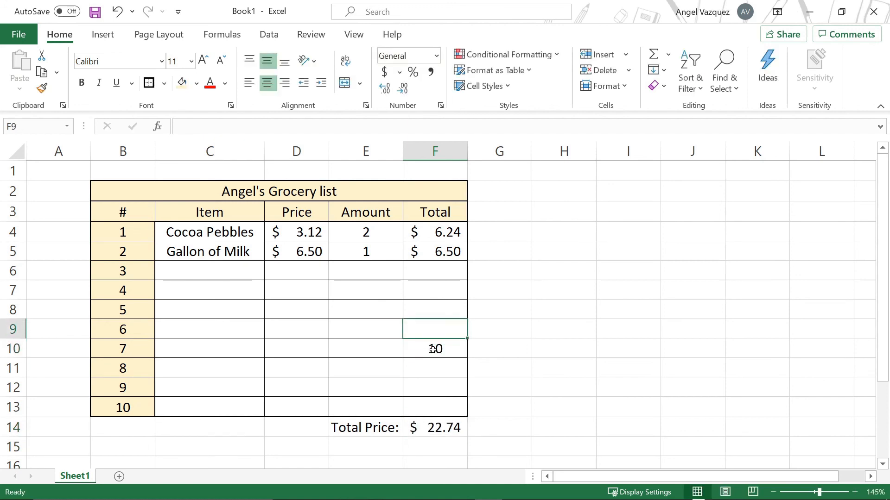
{"action": "type", "text": "20000"}
{"action": "key", "text": "Up"}
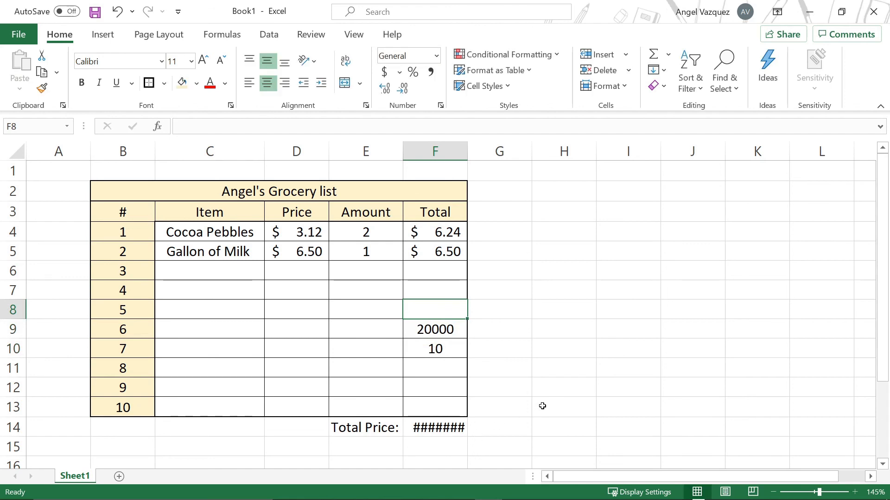
{"action": "left_click", "coordinate": [456, 424]}
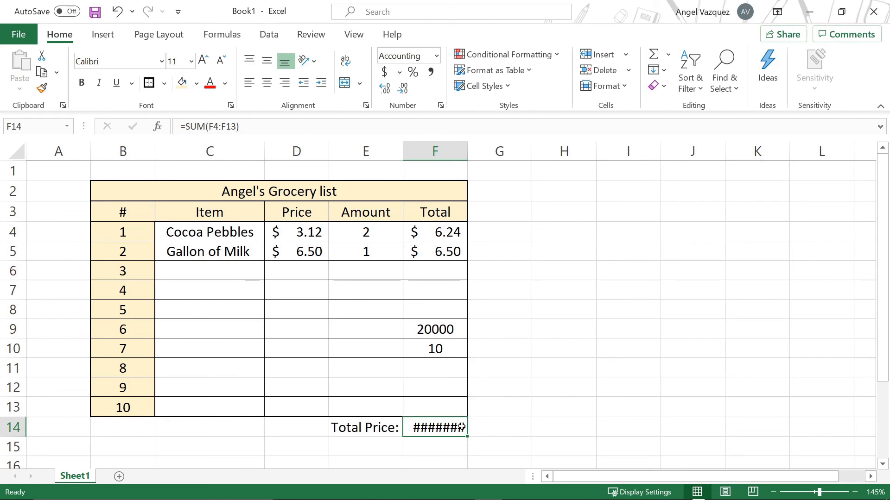
Step: Widen column F so the larger total fits
{"action": "mouse_move", "coordinate": [461, 427]}
{"action": "left_click", "coordinate": [422, 153]}
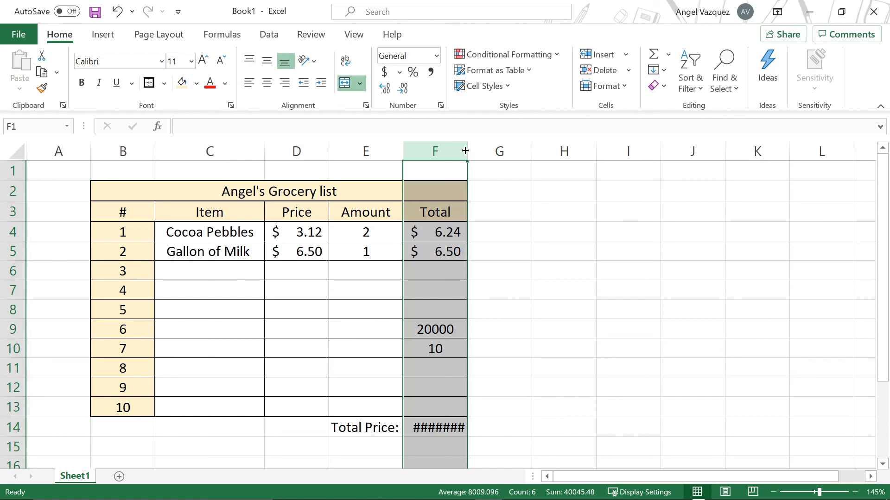
{"action": "left_click_drag", "start_coordinate": [465, 151], "coordinate": [490, 148]}
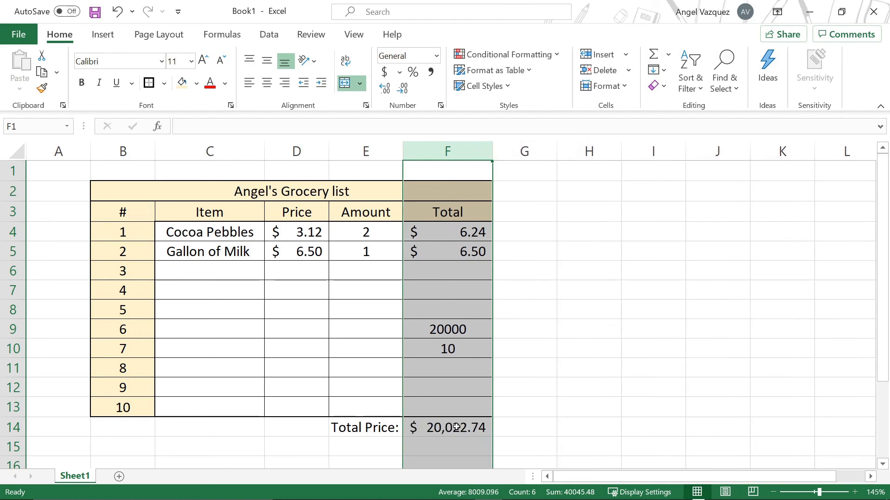
Step: Clear the test values from cells F9 and F10
{"action": "left_click", "coordinate": [535, 434]}
{"action": "left_click", "coordinate": [449, 432]}
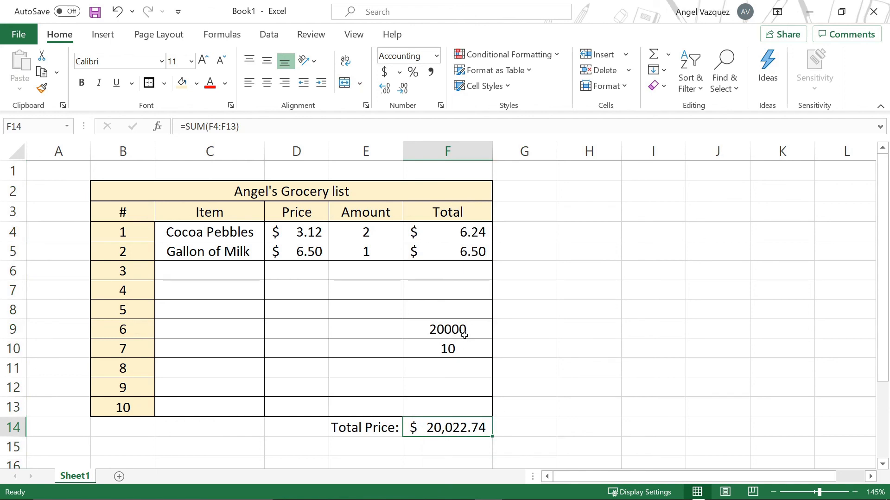
{"action": "left_click_drag", "start_coordinate": [463, 332], "coordinate": [468, 342]}
{"action": "key", "text": "Delete"}
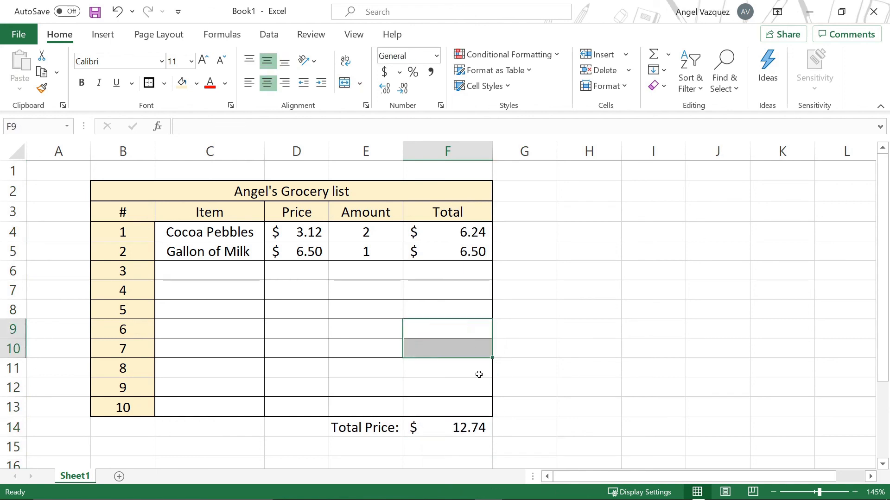
Step: Narrow column F back to a width fitting the dollar totals
{"action": "left_click", "coordinate": [479, 372]}
{"action": "left_click_drag", "start_coordinate": [492, 151], "coordinate": [475, 151]}
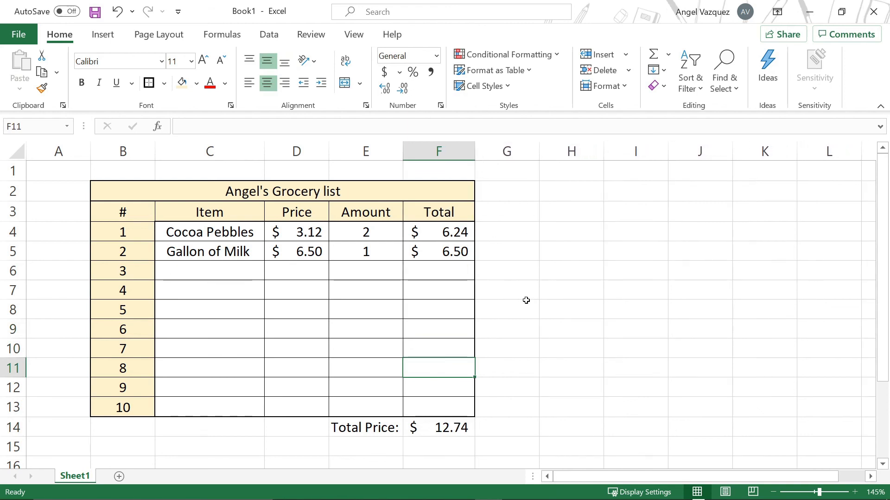